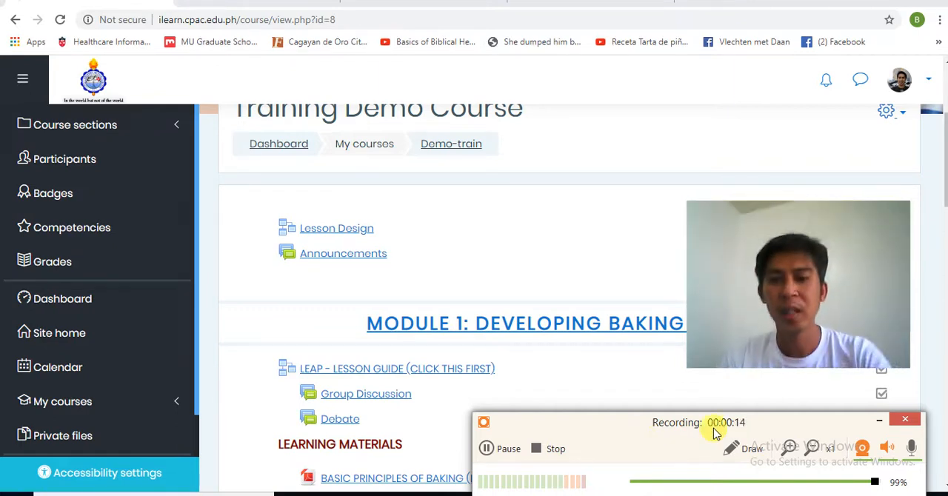
pyautogui.click(881, 424)
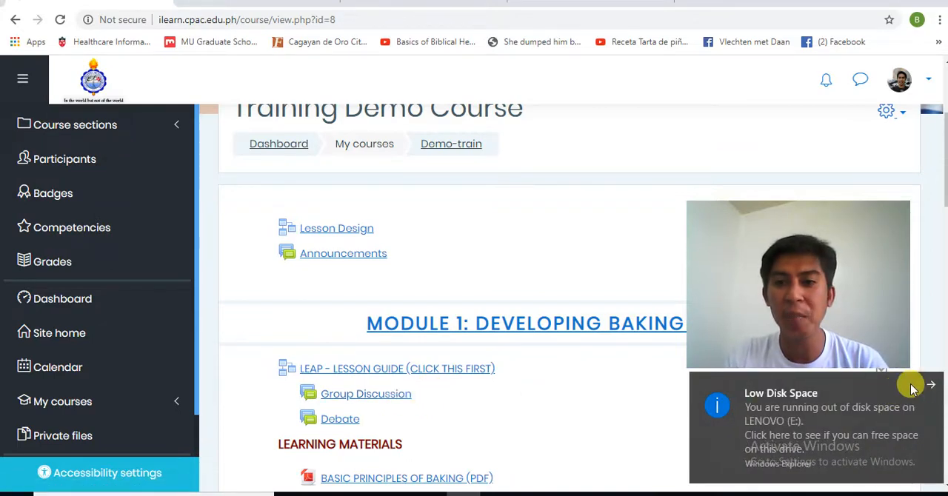
pyautogui.click(932, 388)
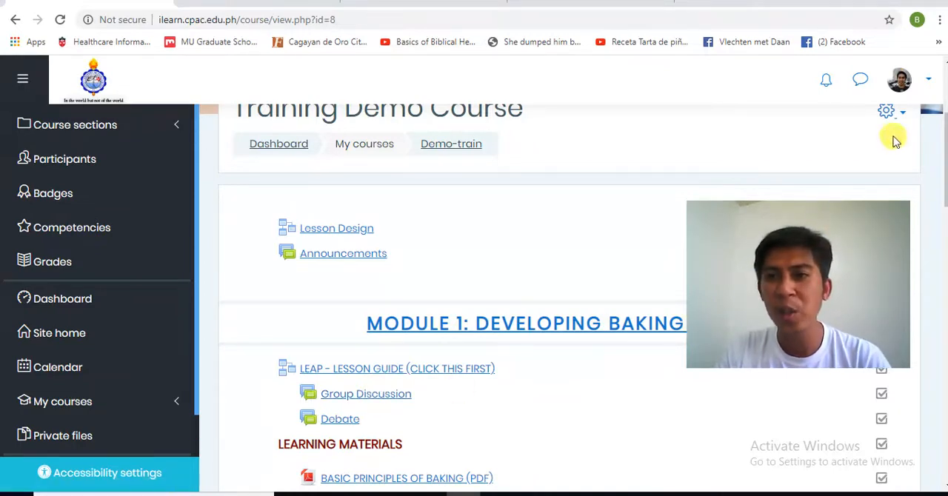
pyautogui.moveTo(787, 248); pyautogui.dragTo(126, 258)
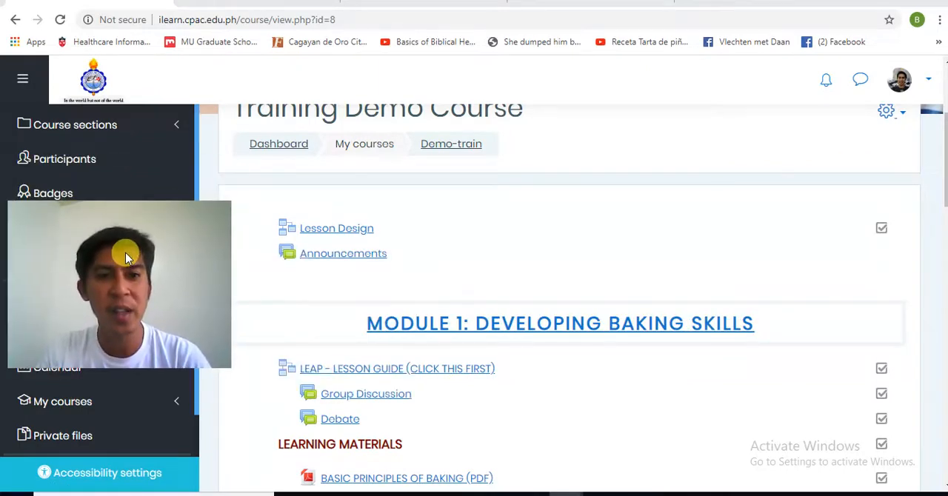
# Step: Turn editing on for the Training Demo Course
pyautogui.click(899, 115)
pyautogui.click(855, 159)
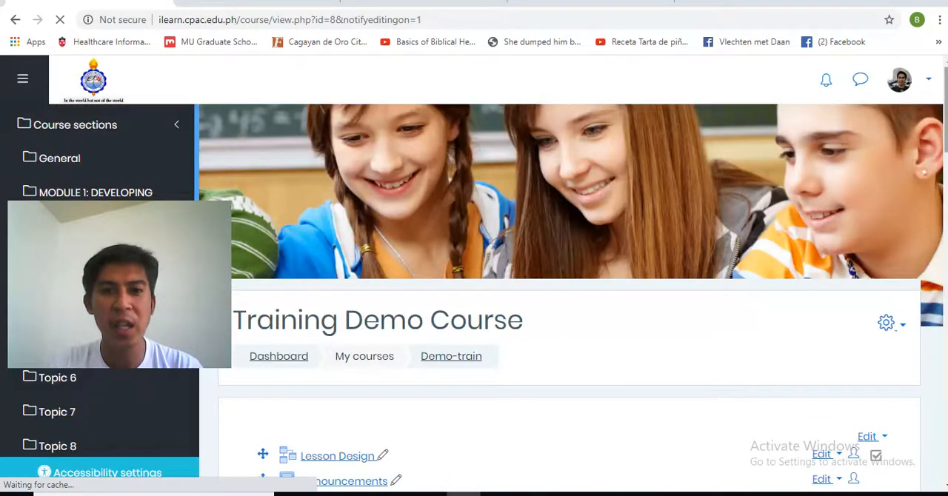
# Step: Hide the Group Discussion forum in Module 1 from students and show it again
pyautogui.scroll(-4, 568, 296)
pyautogui.scroll(-2, 568, 296)
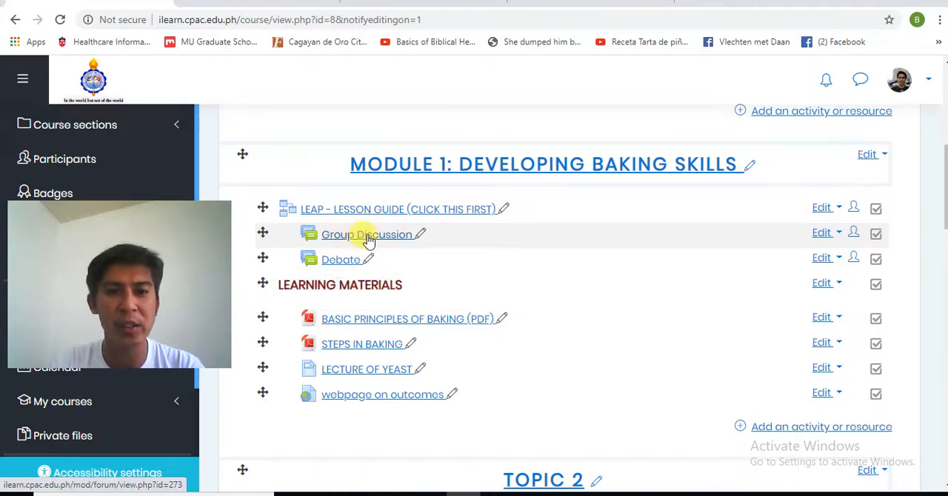
pyautogui.click(824, 233)
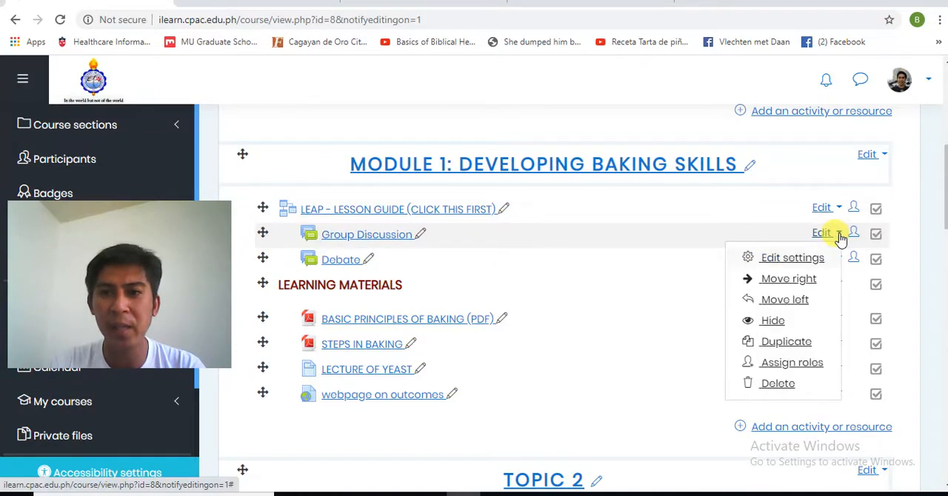
pyautogui.click(773, 323)
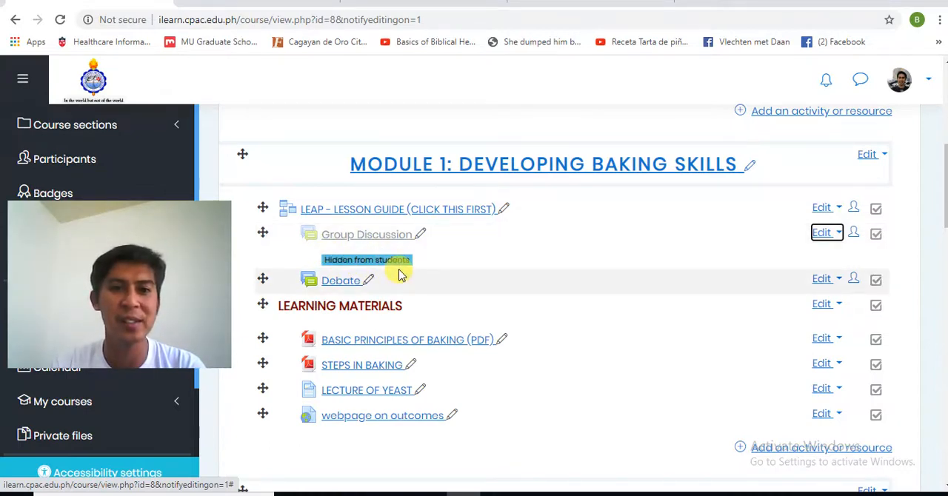
pyautogui.click(842, 235)
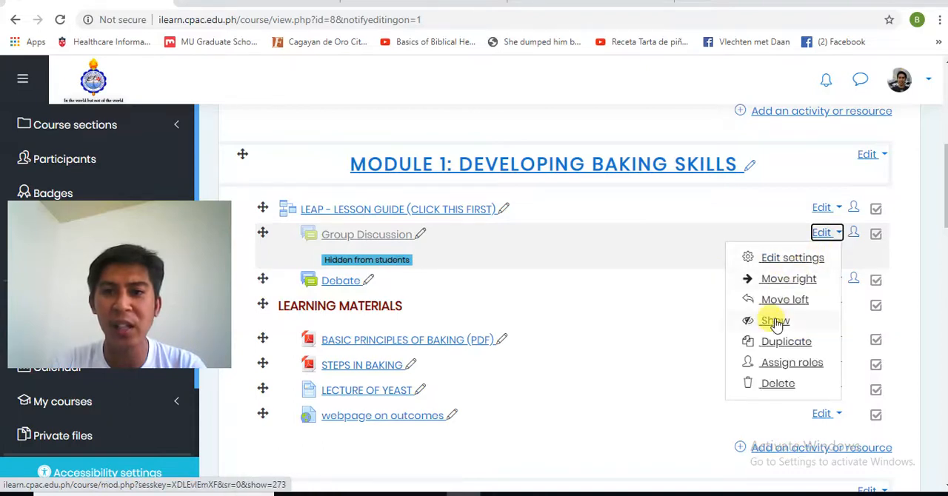
pyautogui.click(775, 323)
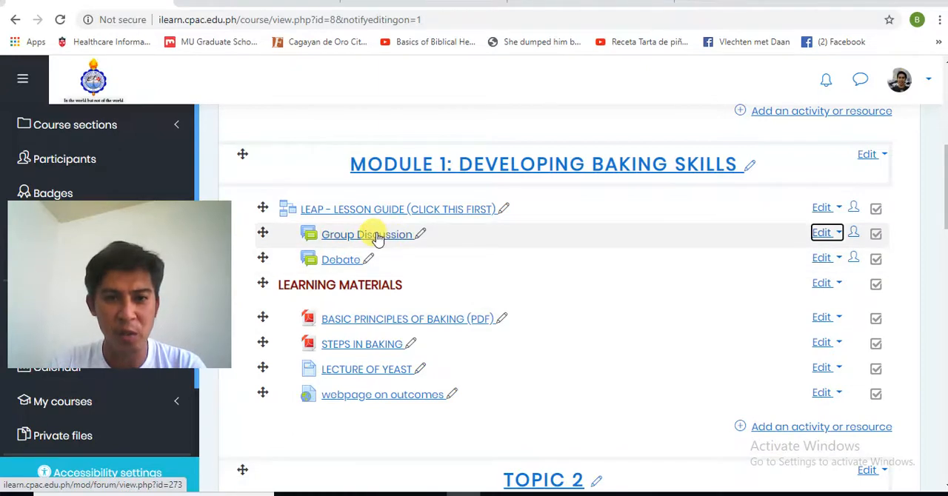
# Step: Open the settings of the Group Discussion forum in Module 1 and enable its due date
pyautogui.click(838, 237)
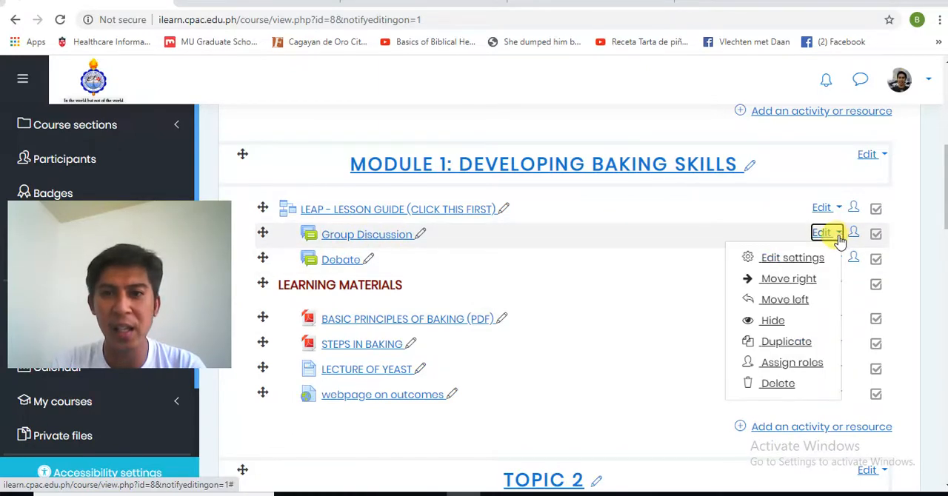
pyautogui.click(802, 258)
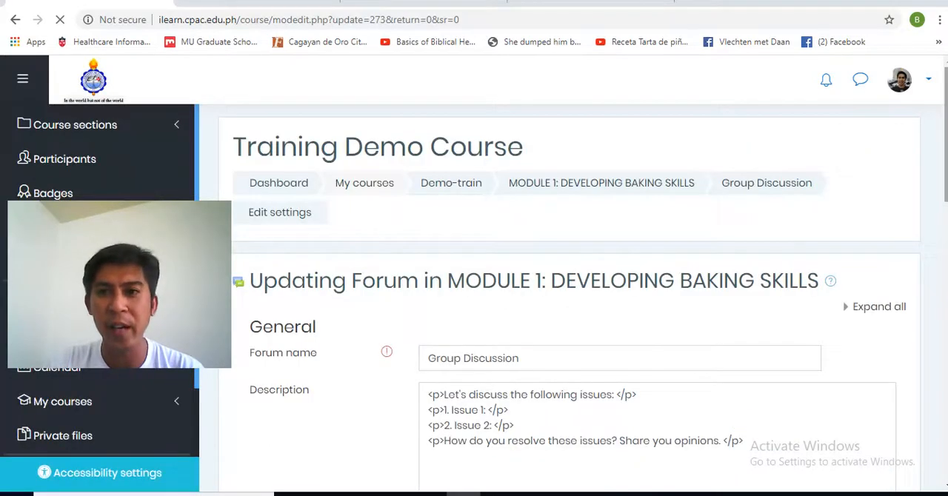
pyautogui.scroll(-5, 939, 271)
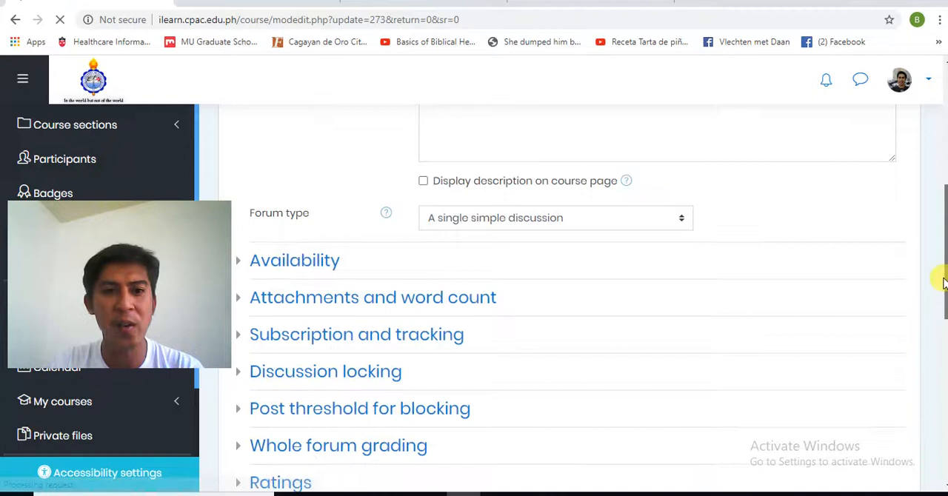
pyautogui.click(314, 265)
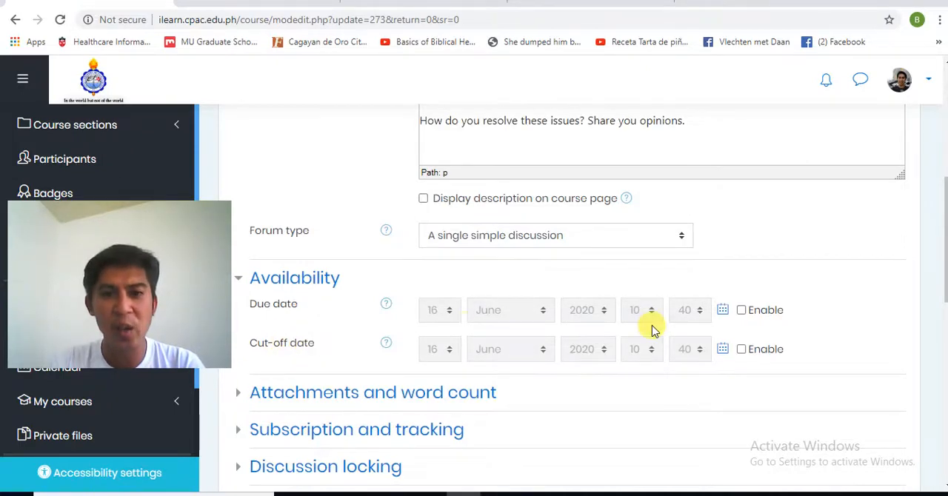
pyautogui.click(741, 310)
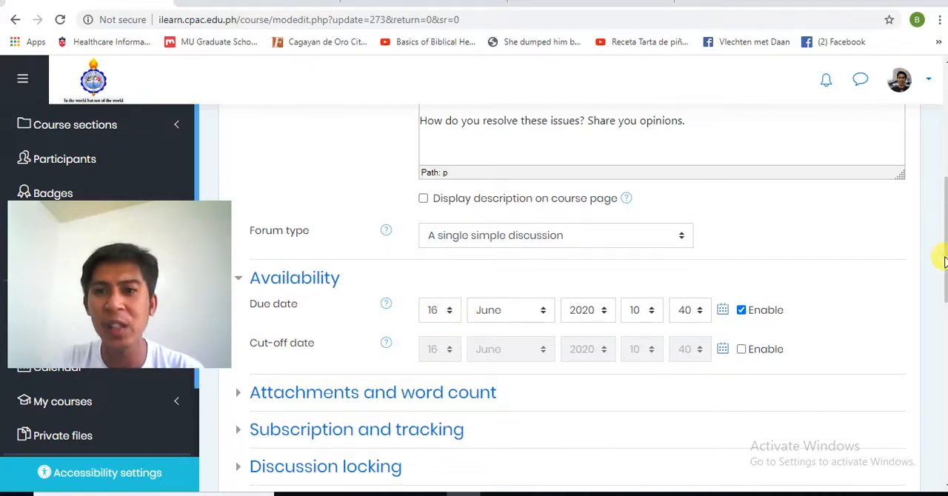
# Step: Try a cut-off date of 18 June 2020 for the forum and disable the cut-off date again
pyautogui.scroll(3, 937, 205)
pyautogui.scroll(-2, 937, 238)
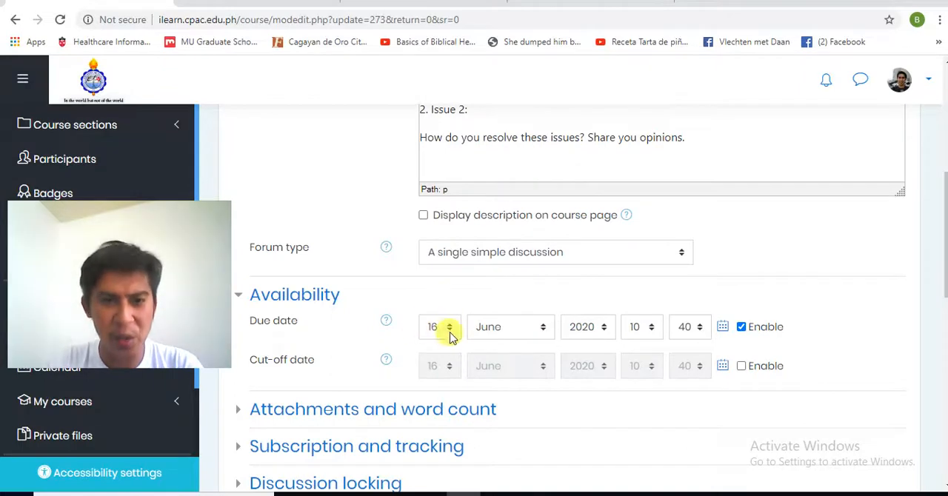
pyautogui.click(741, 368)
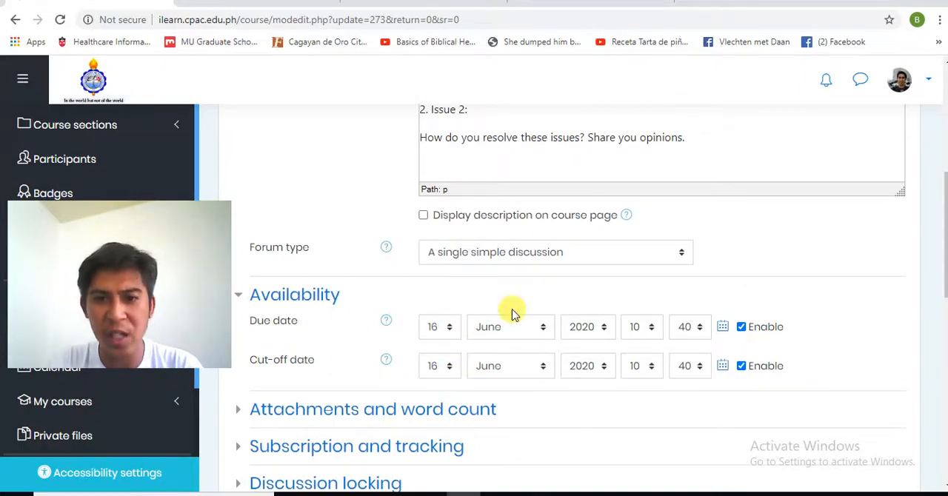
pyautogui.click(452, 369)
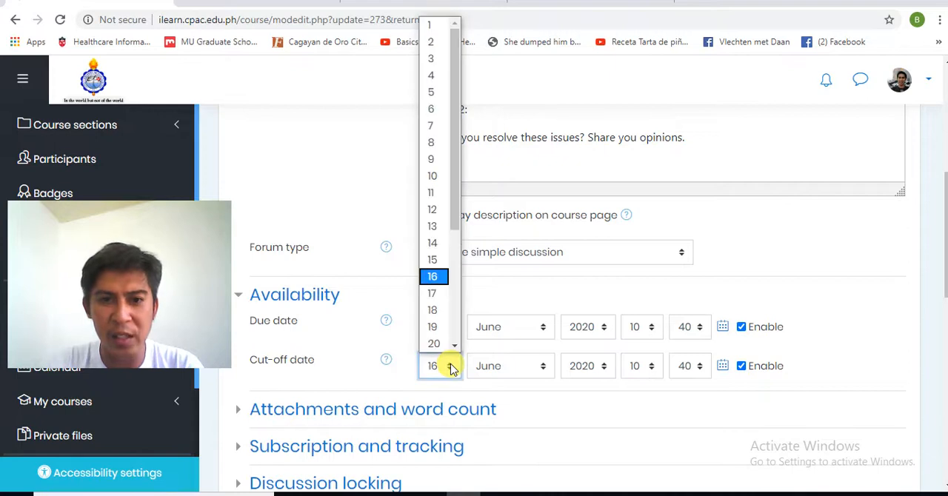
pyautogui.click(434, 317)
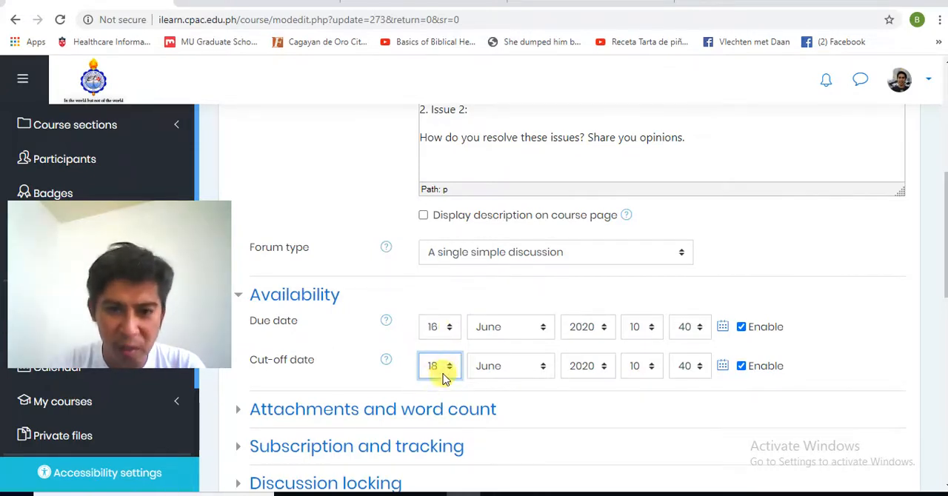
pyautogui.click(742, 368)
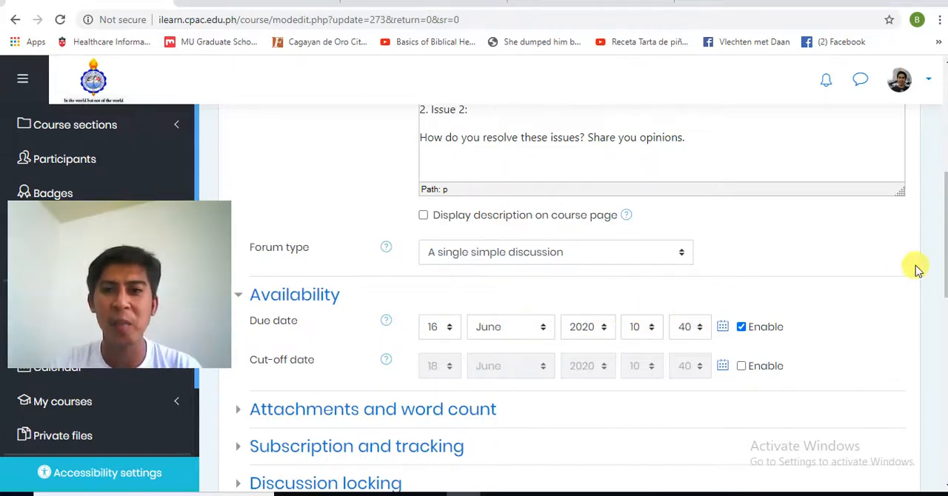
# Step: Save the Group Discussion forum's settings and return to the course page
pyautogui.scroll(-4, 942, 326)
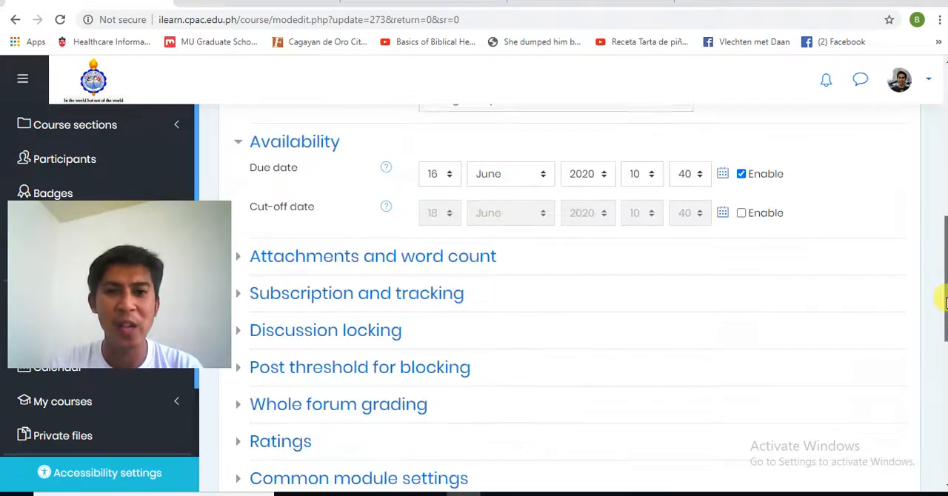
pyautogui.moveTo(942, 342); pyautogui.dragTo(946, 283)
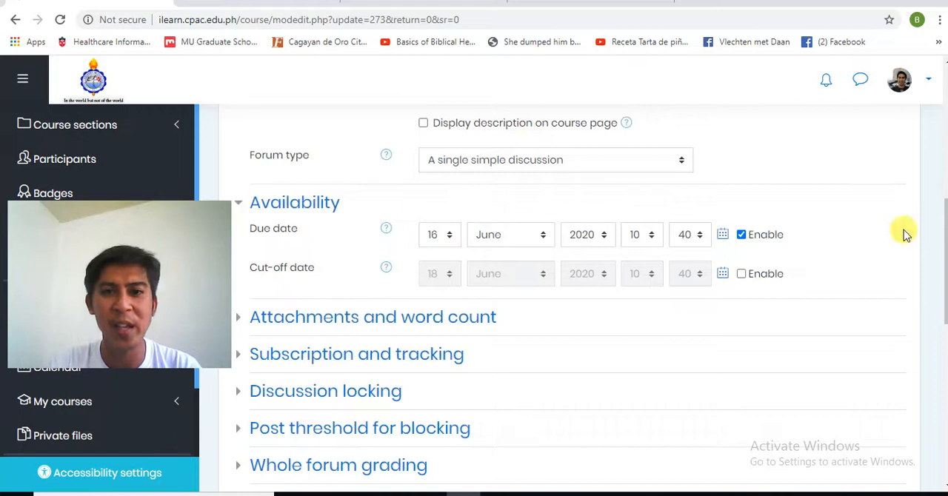
pyautogui.scroll(2, 945, 228)
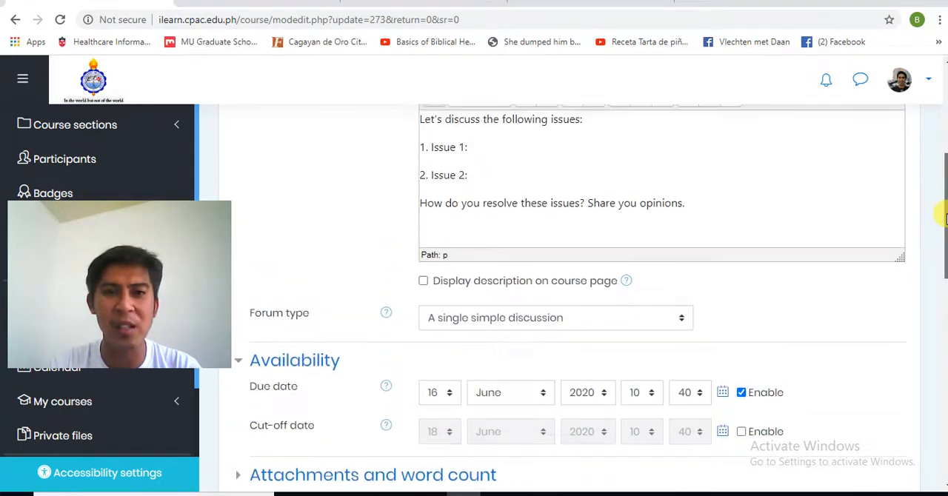
pyautogui.moveTo(945, 227); pyautogui.dragTo(946, 248)
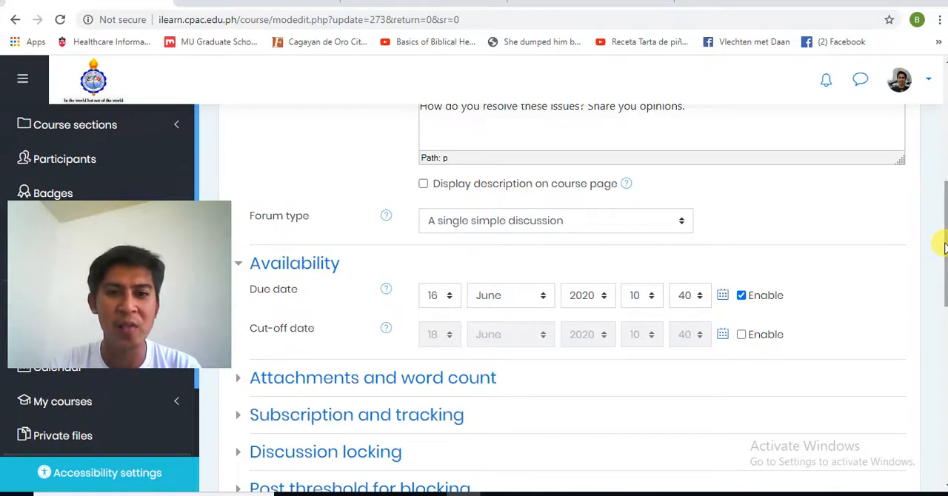
pyautogui.scroll(1, 945, 248)
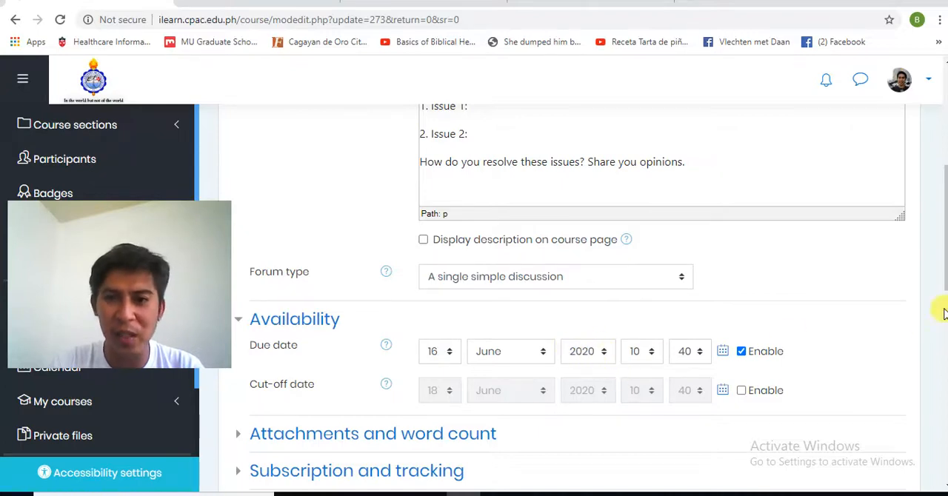
pyautogui.moveTo(946, 280); pyautogui.dragTo(939, 414)
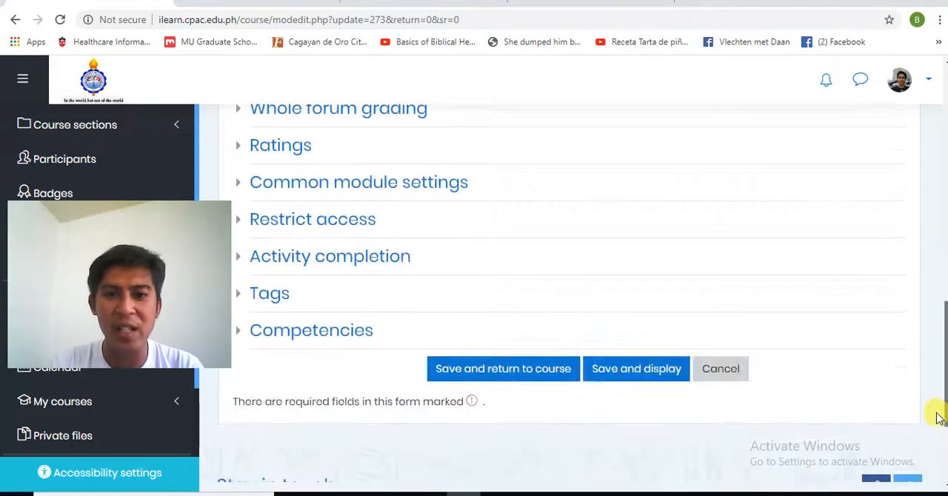
pyautogui.click(534, 374)
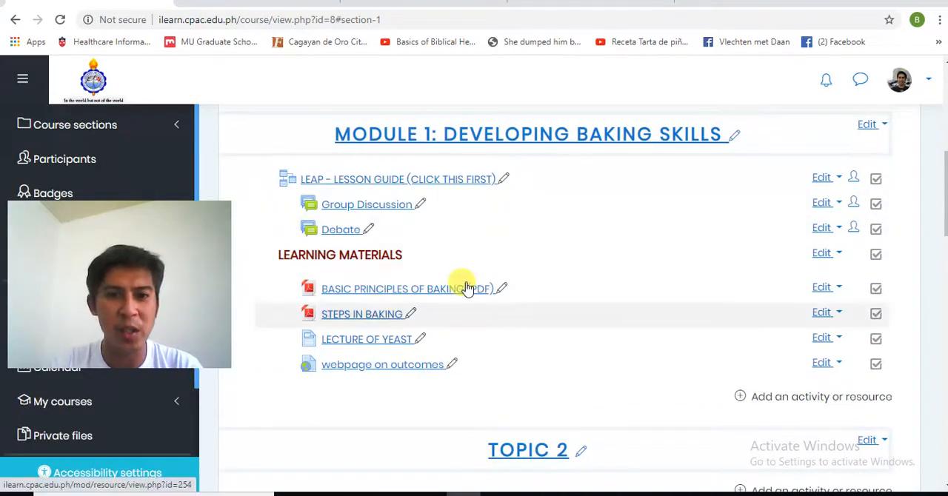
# Step: Hide the LEAP lesson guide and the Group Discussion forum in Module 1 from students
pyautogui.click(839, 179)
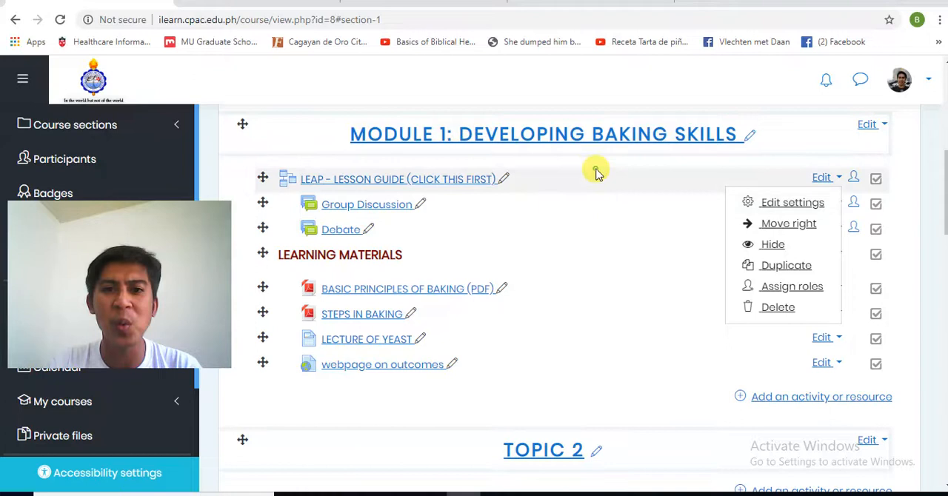
pyautogui.press('Escape')
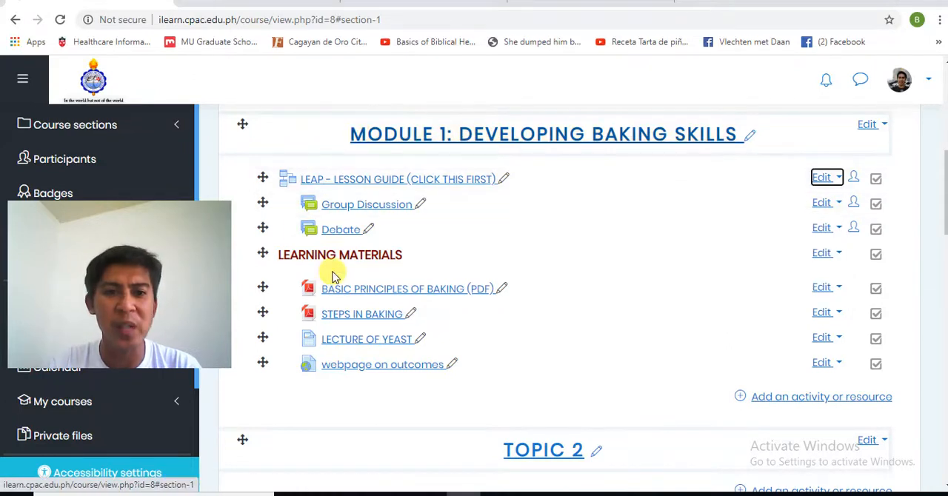
pyautogui.click(837, 183)
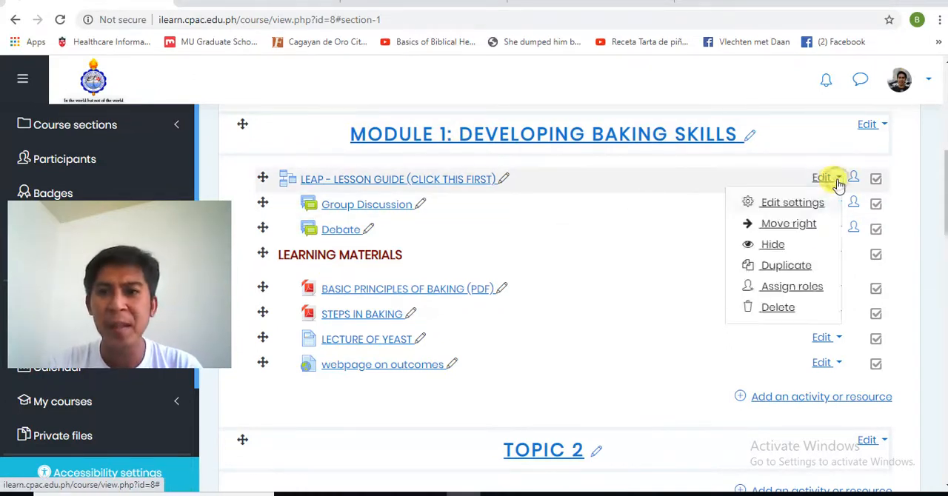
pyautogui.click(773, 245)
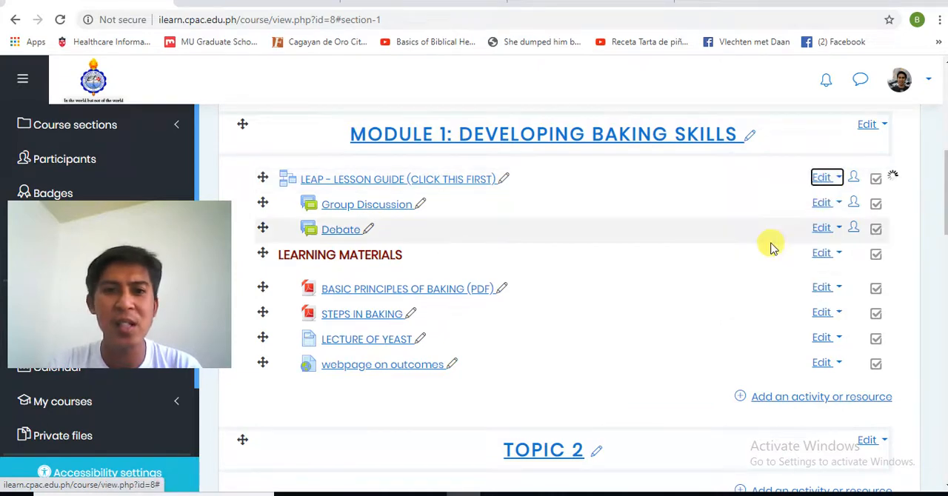
pyautogui.click(833, 227)
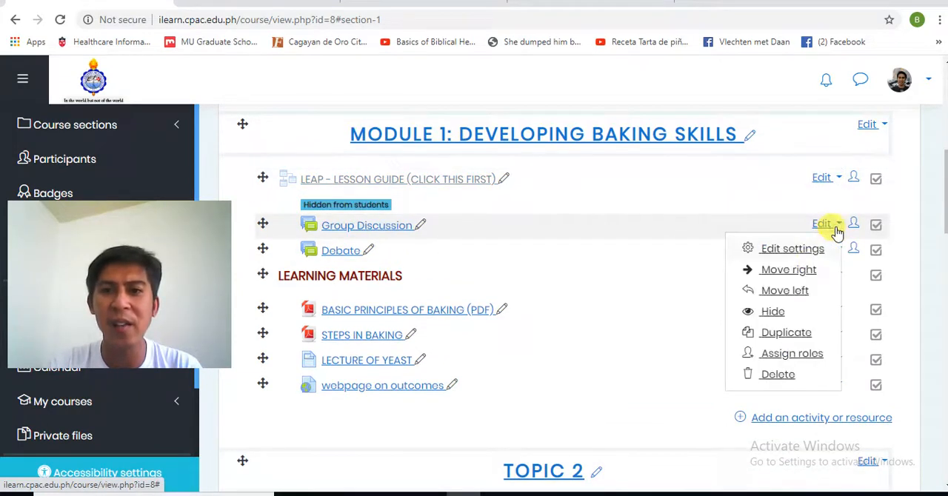
pyautogui.click(770, 311)
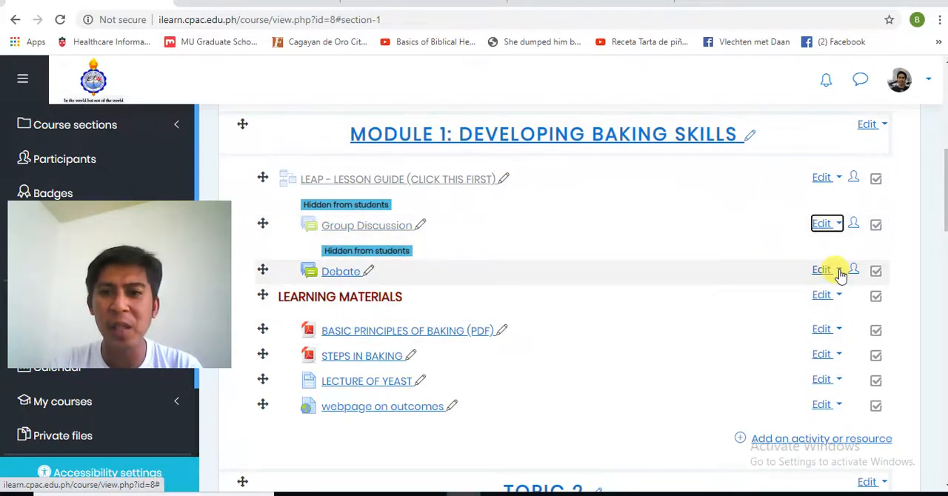
# Step: Hide the Debate forum and the LEARNING MATERIALS label in Module 1 from students
pyautogui.click(838, 271)
pyautogui.click(770, 357)
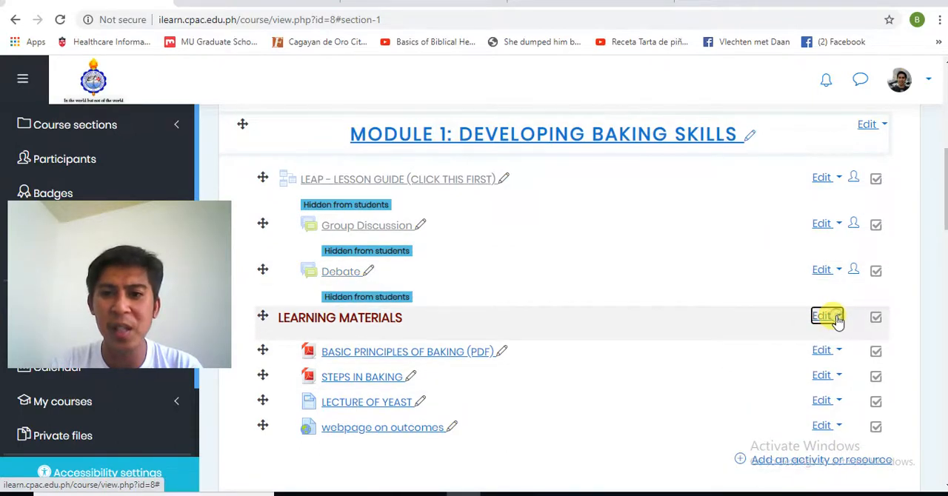
pyautogui.click(835, 317)
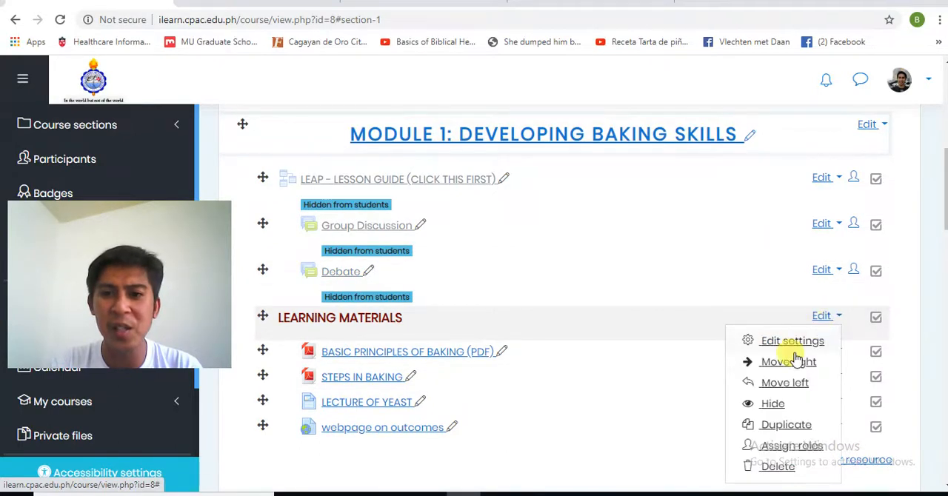
pyautogui.click(772, 404)
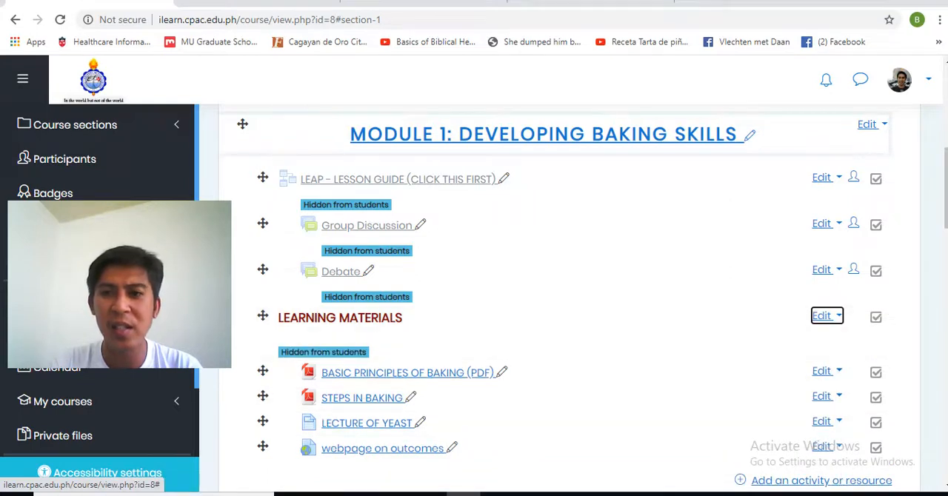
# Step: Switch to the Student role and examine which Module 1 items students can see
pyautogui.scroll(-2, 846, 254)
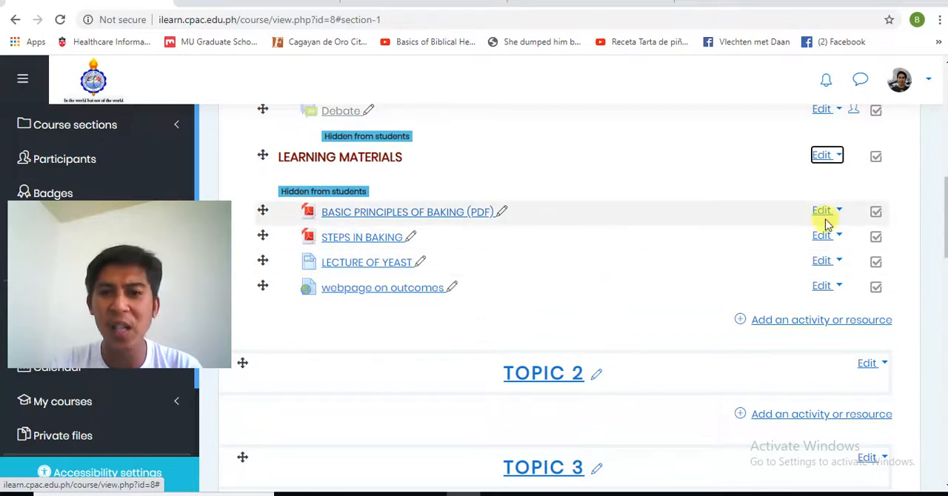
pyautogui.moveTo(946, 196)
pyautogui.mouseDown()
pyautogui.moveTo(945, 171)
pyautogui.moveTo(944, 213)
pyautogui.mouseUp()
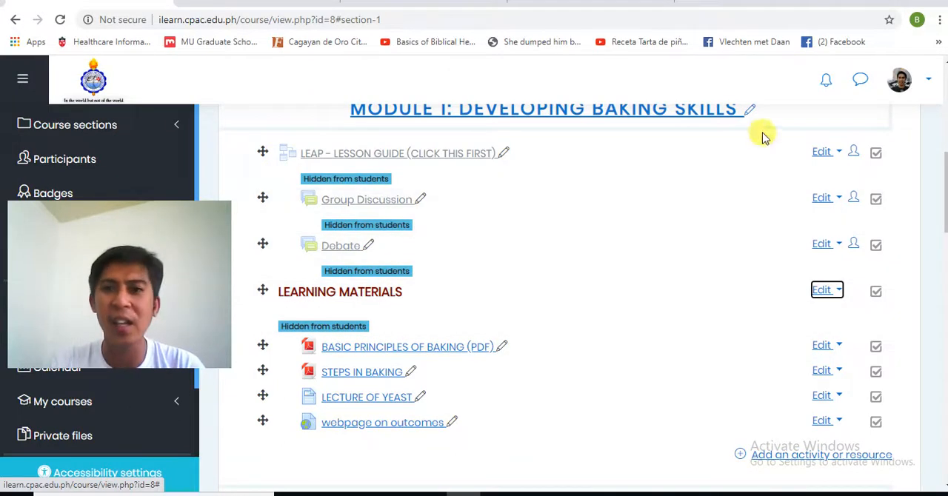
pyautogui.click(927, 83)
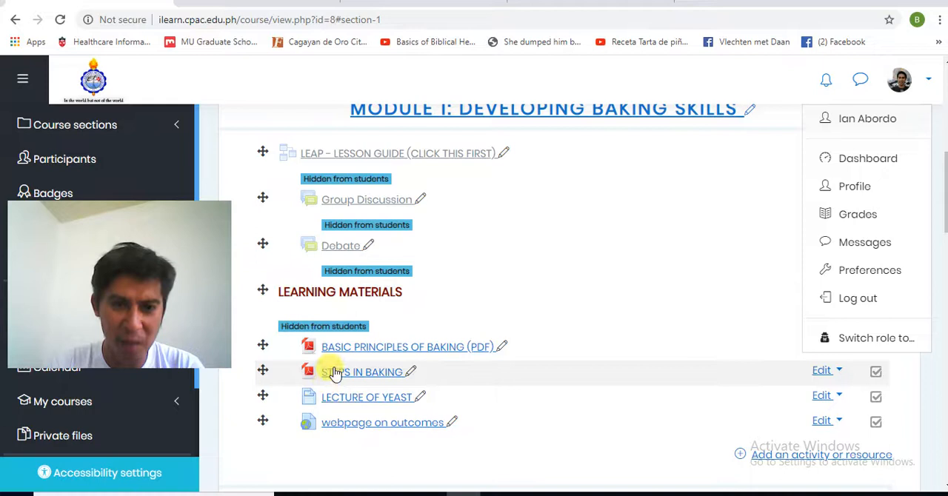
pyautogui.click(848, 345)
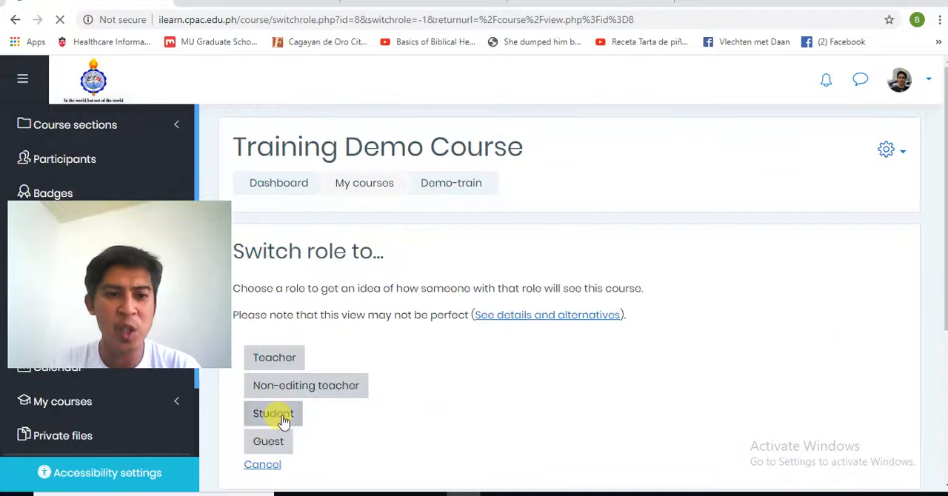
pyautogui.click(285, 416)
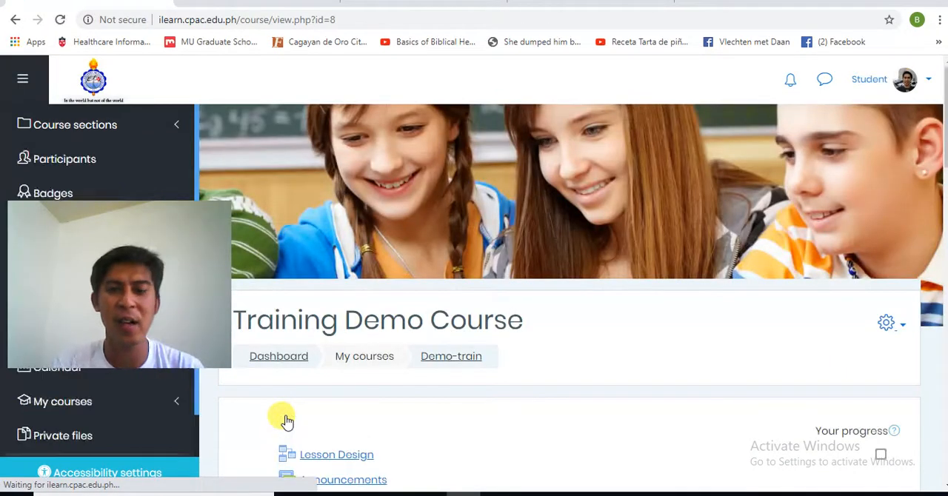
pyautogui.scroll(-5, 570, 296)
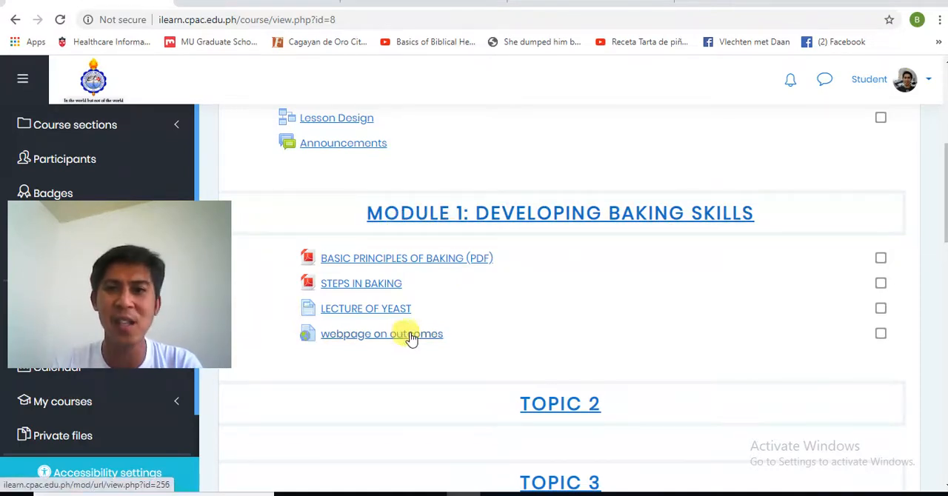
# Step: Return to the normal role and turn editing on for the Training Demo Course
pyautogui.click(926, 79)
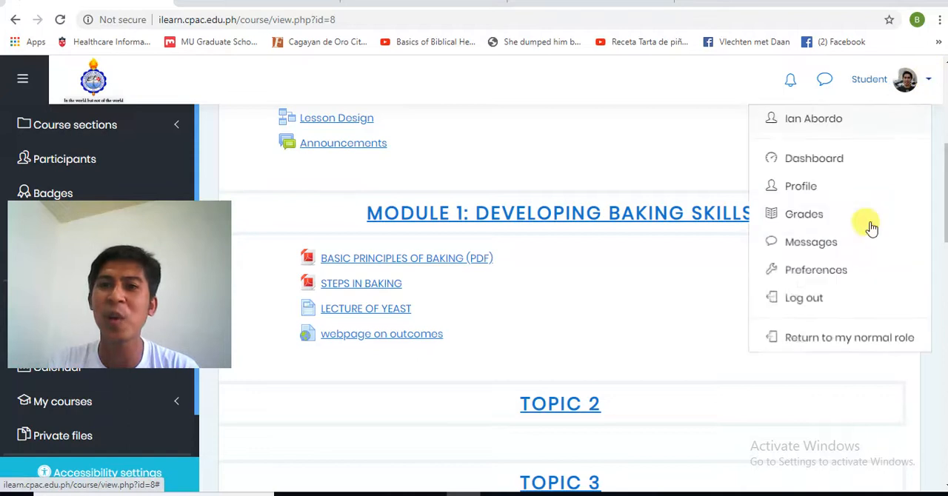
pyautogui.click(842, 341)
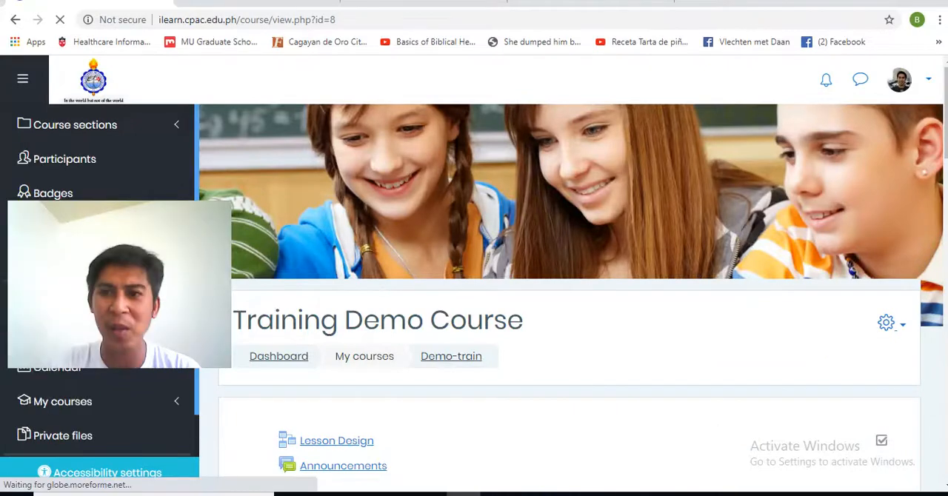
pyautogui.moveTo(944, 144); pyautogui.dragTo(938, 218)
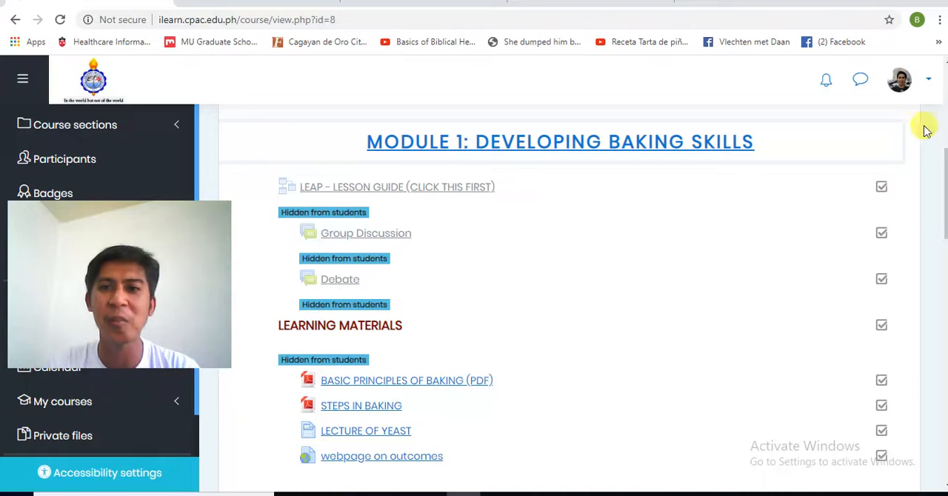
pyautogui.moveTo(946, 153); pyautogui.dragTo(944, 102)
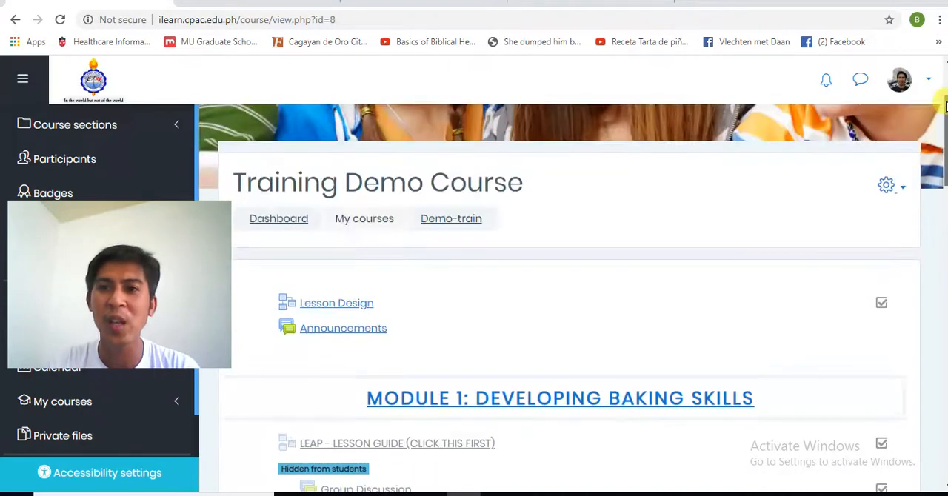
pyautogui.click(894, 185)
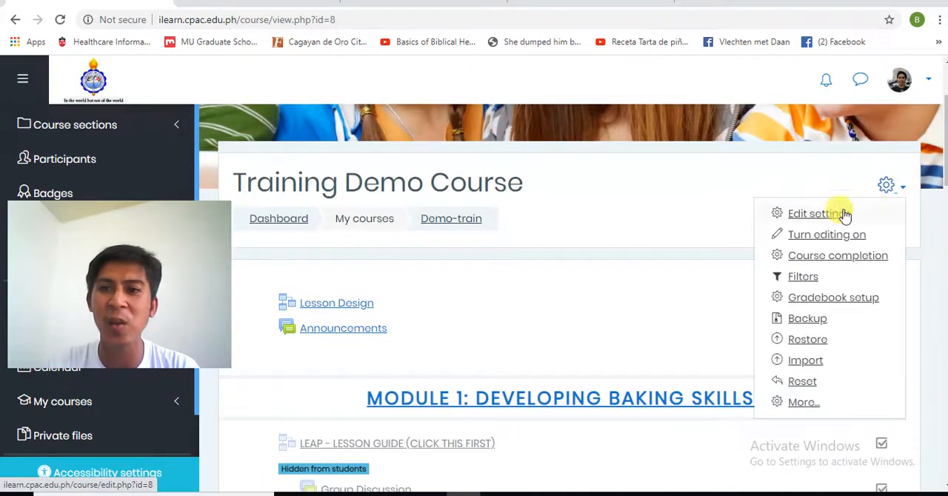
pyautogui.click(831, 236)
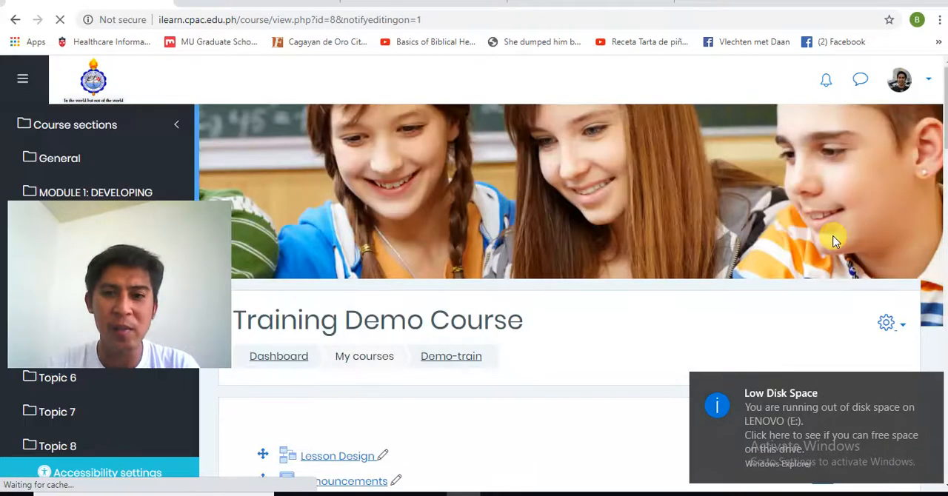
# Step: Open the settings of the Debate forum in Module 1 for editing
pyautogui.scroll(-7, 945, 207)
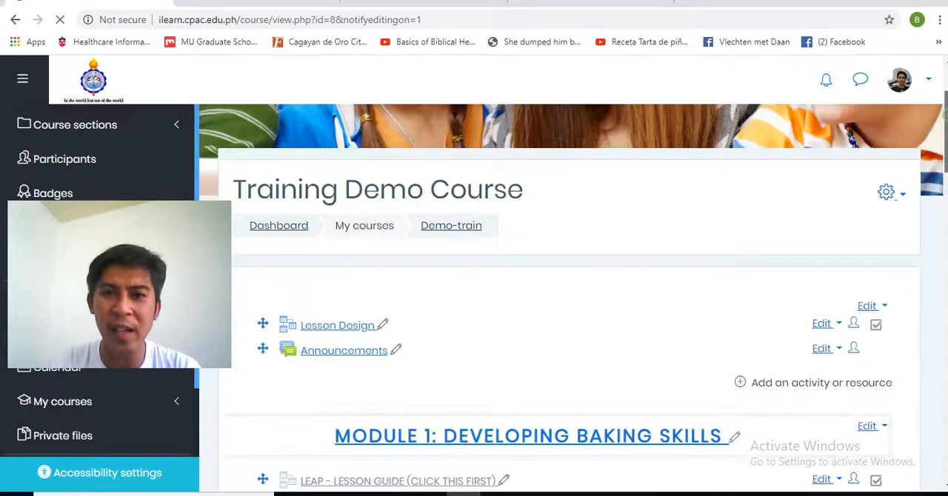
pyautogui.scroll(1, 945, 208)
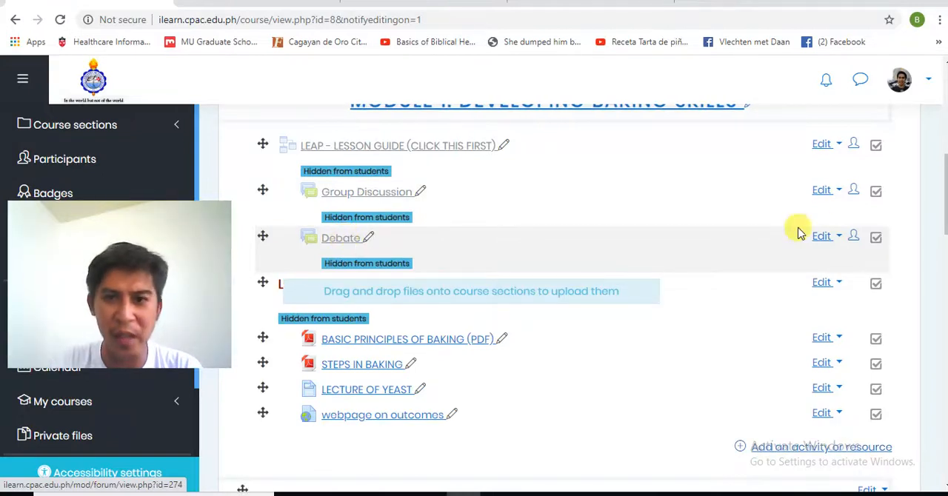
pyautogui.click(823, 236)
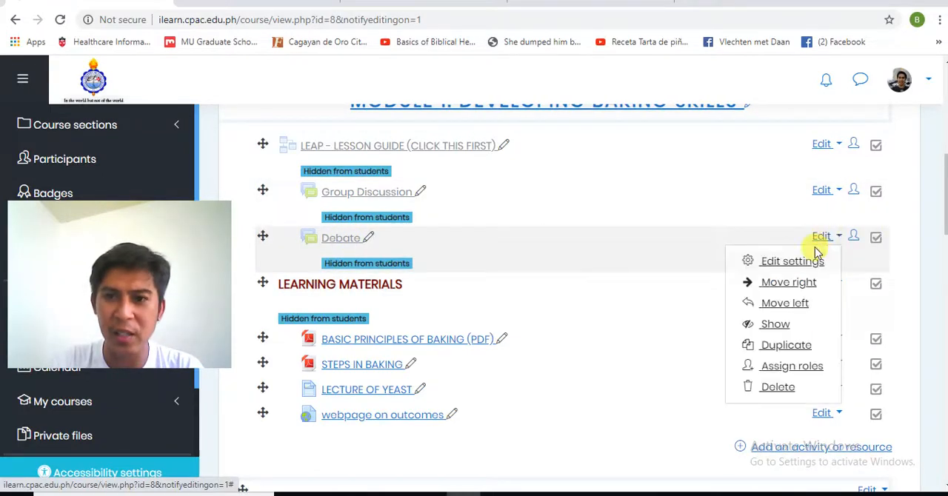
pyautogui.click(796, 261)
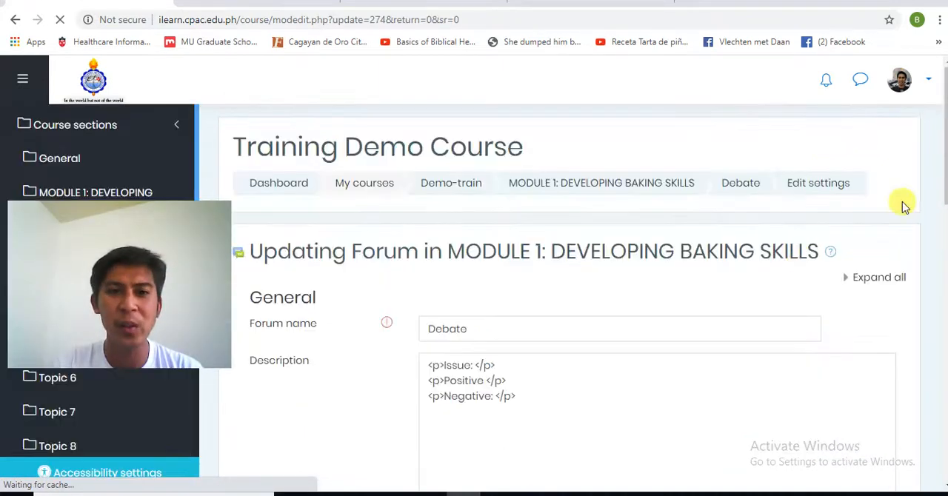
pyautogui.moveTo(946, 179); pyautogui.dragTo(942, 281)
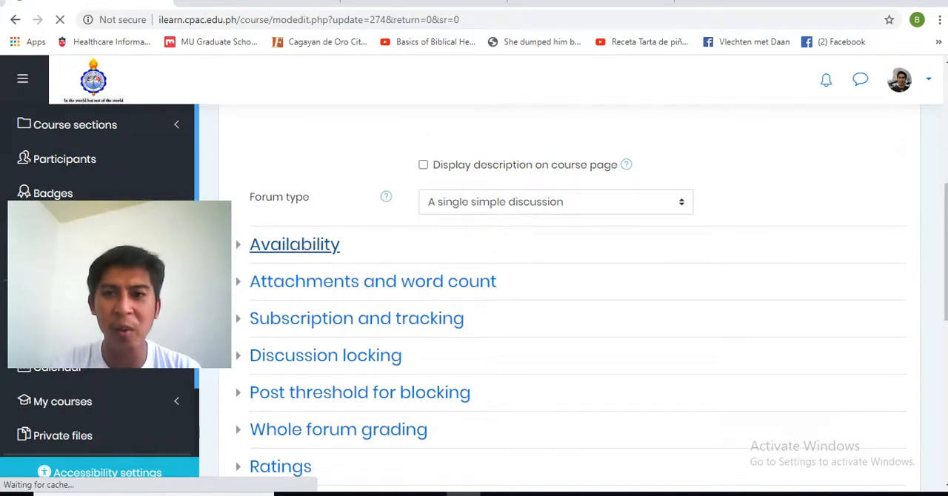
pyautogui.scroll(-3, 577, 296)
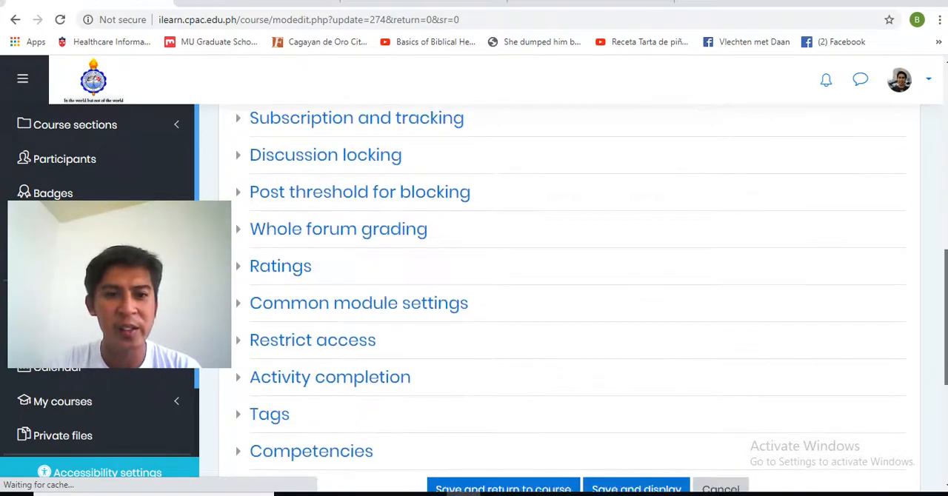
pyautogui.scroll(3, 565, 240)
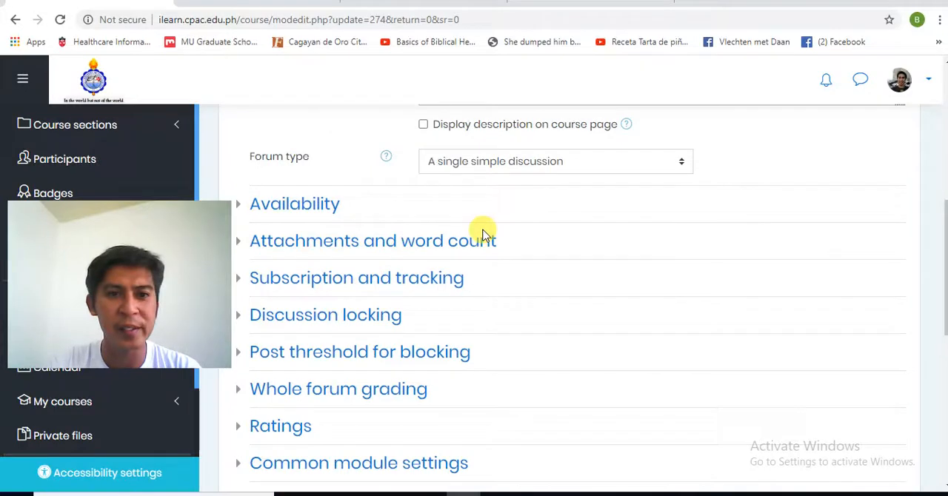
# Step: Enable the Debate forum's due date and set it to 20 June 2020
pyautogui.click(328, 210)
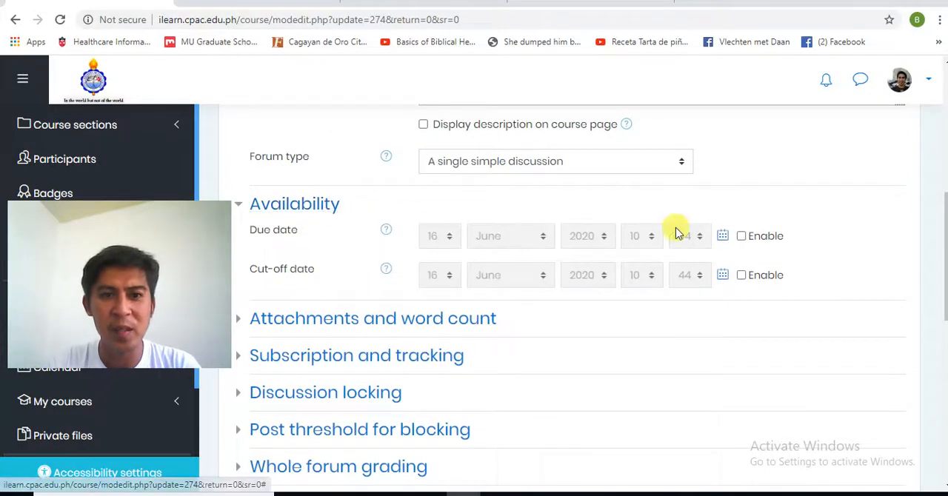
pyautogui.click(742, 236)
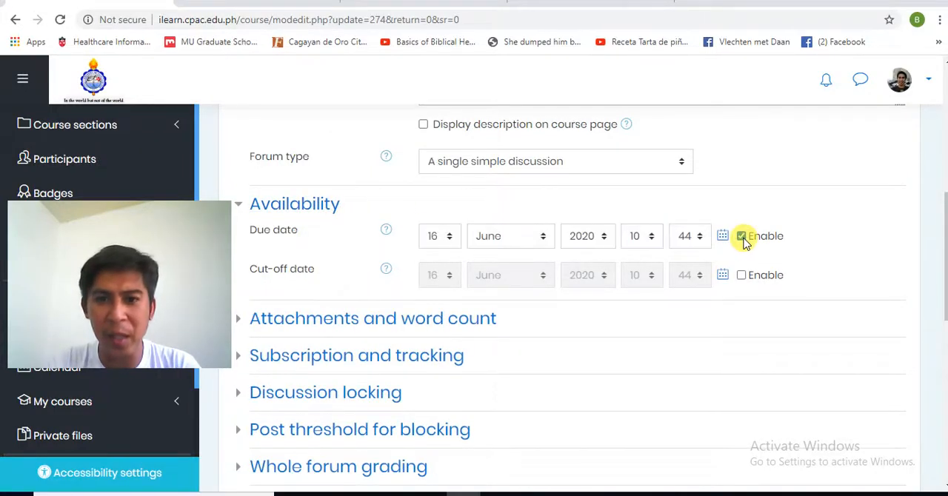
pyautogui.click(450, 236)
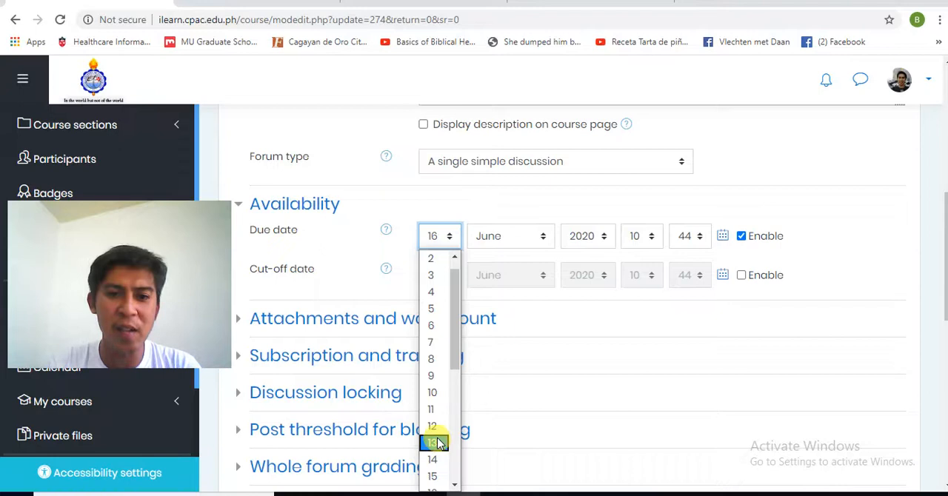
pyautogui.moveTo(454, 339); pyautogui.dragTo(451, 410)
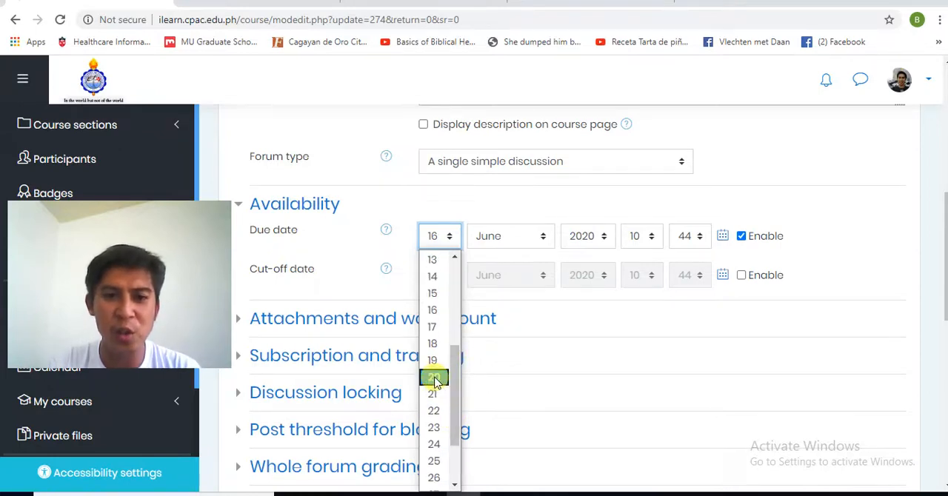
pyautogui.click(435, 379)
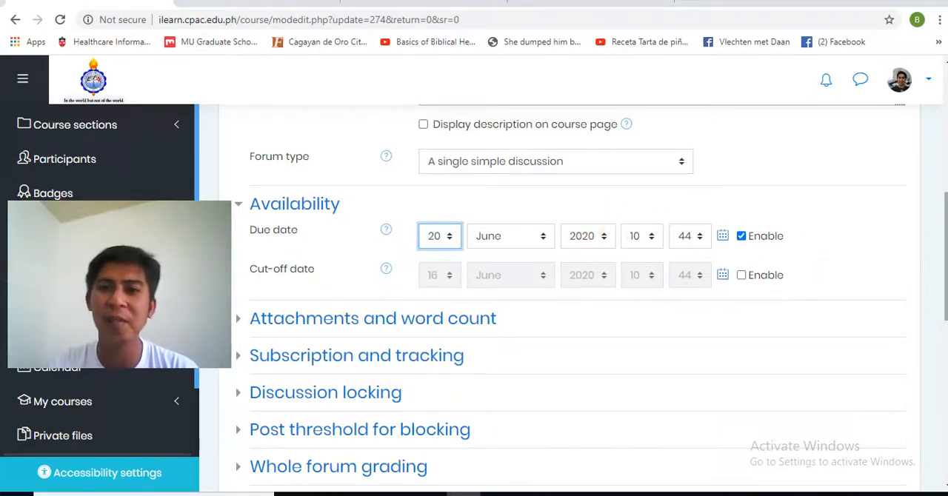
# Step: Enable the Debate forum's cut-off date, set it to 22 June 2020, and save the settings, returning to the course page
pyautogui.scroll(-1, 943, 262)
pyautogui.scroll(1, 766, 237)
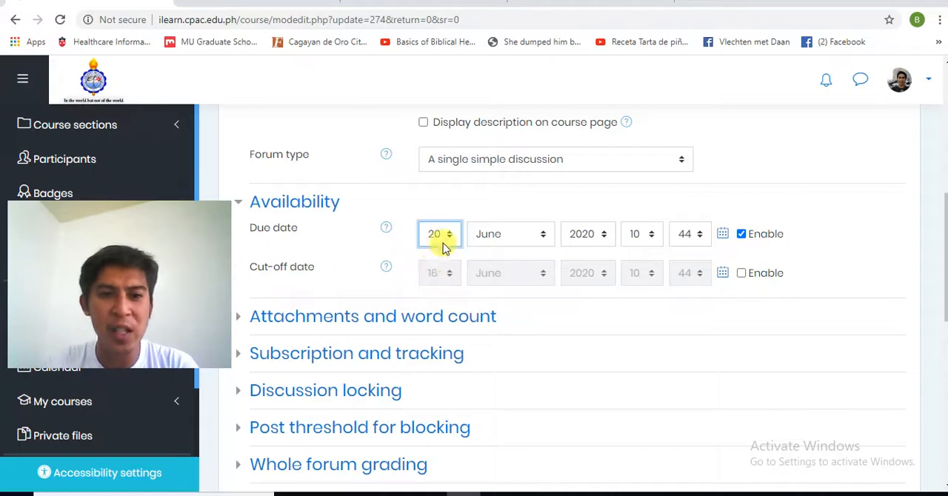
pyautogui.click(743, 273)
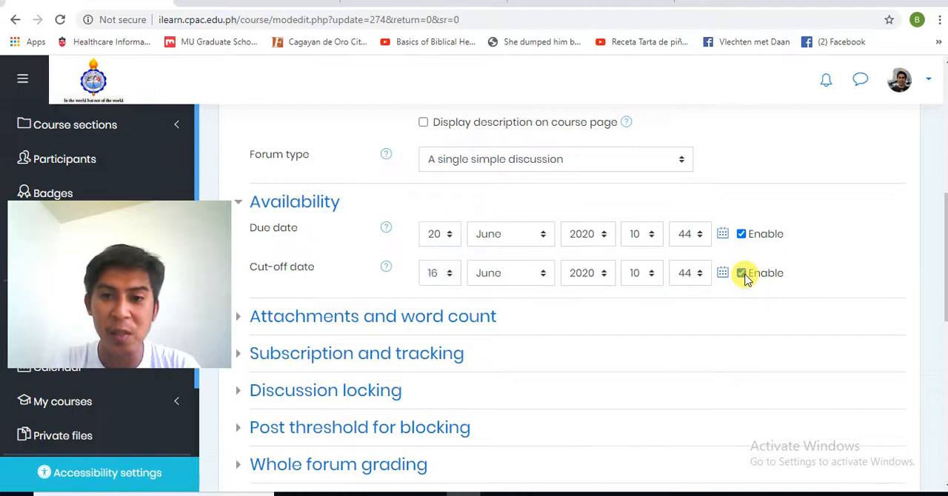
pyautogui.click(453, 276)
pyautogui.scroll(-2, 454, 255)
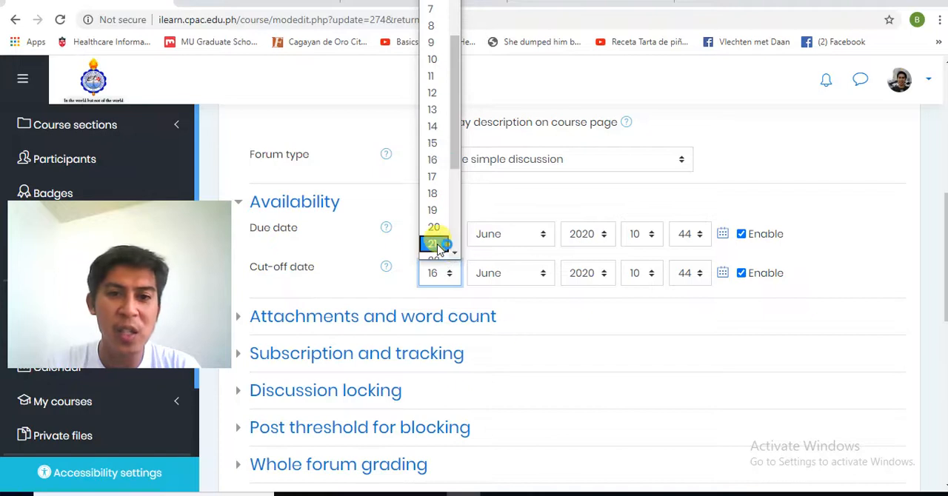
pyautogui.click(436, 244)
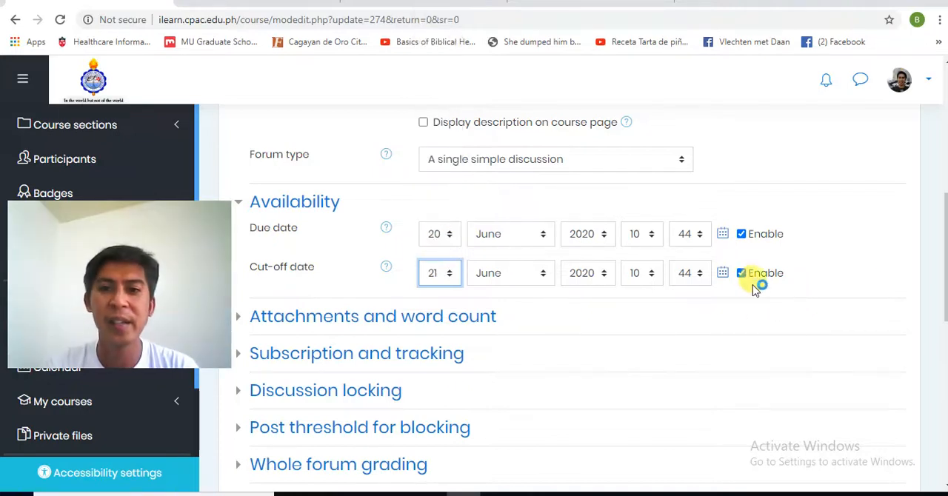
pyautogui.click(452, 274)
pyautogui.scroll(-1, 455, 257)
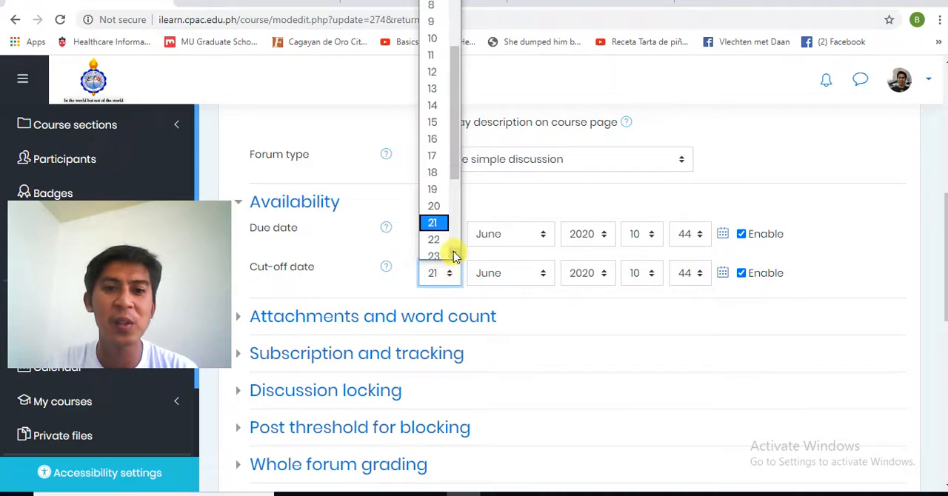
pyautogui.click(434, 234)
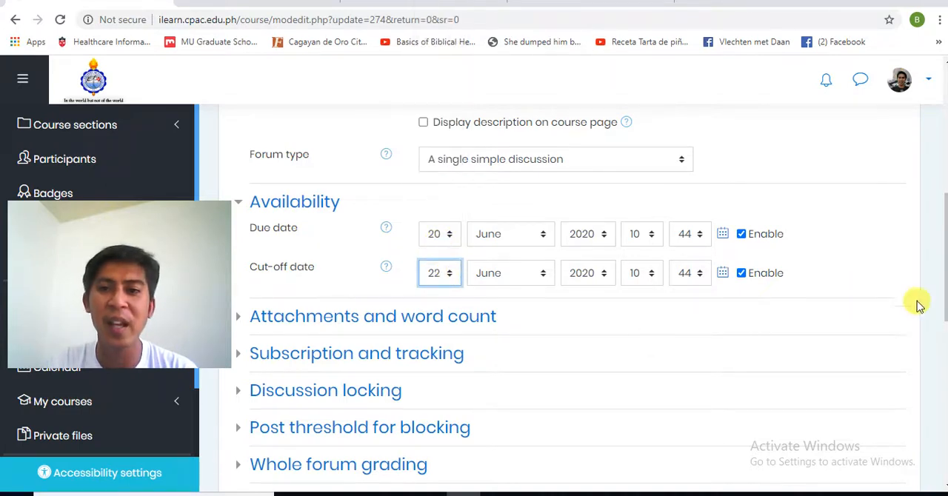
pyautogui.scroll(-4, 941, 319)
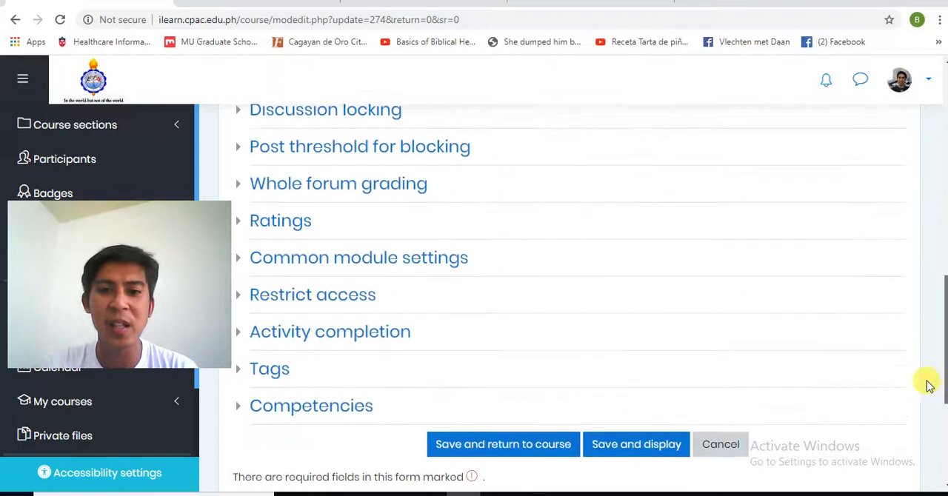
pyautogui.click(546, 420)
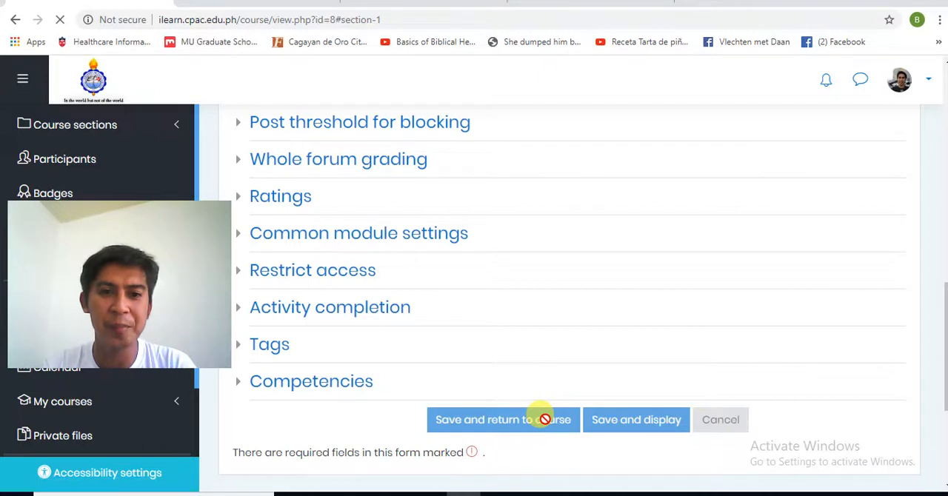
# Step: Open the Debate forum from Module 1 to check its due date notice
pyautogui.scroll(-3, 569, 296)
pyautogui.scroll(1, 569, 297)
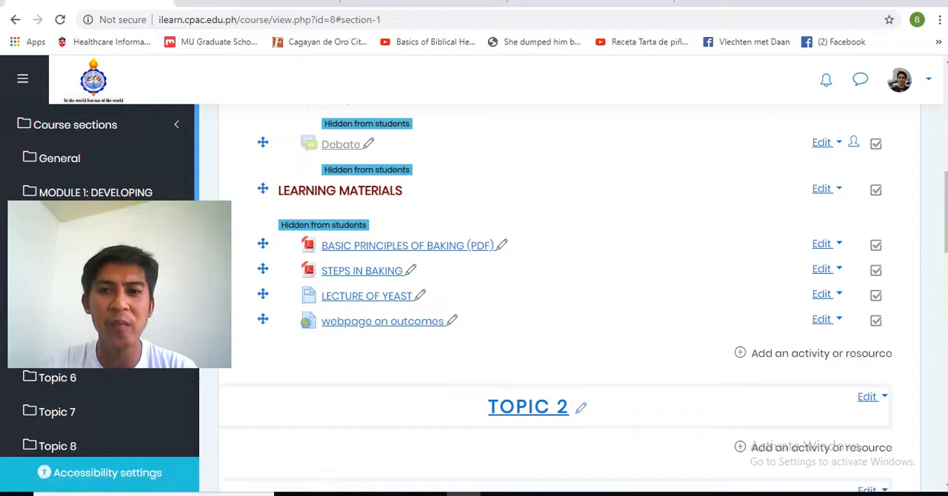
pyautogui.scroll(2, 472, 245)
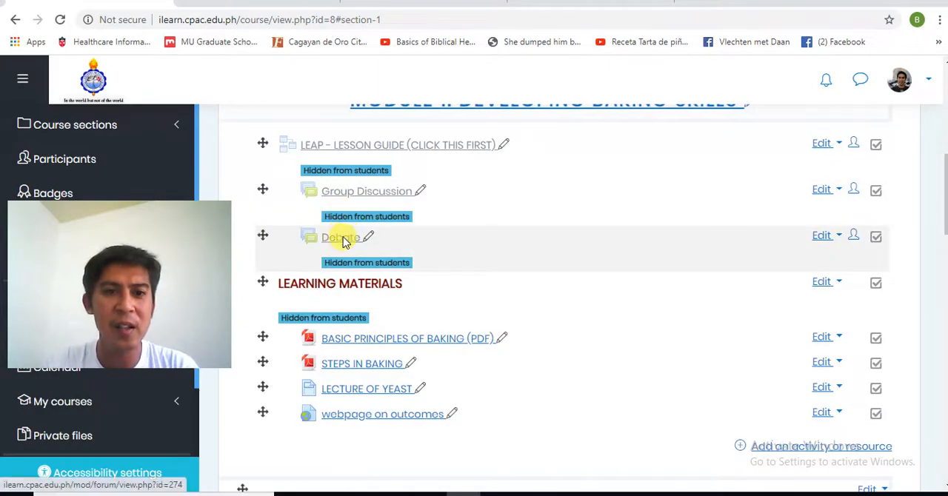
pyautogui.click(342, 237)
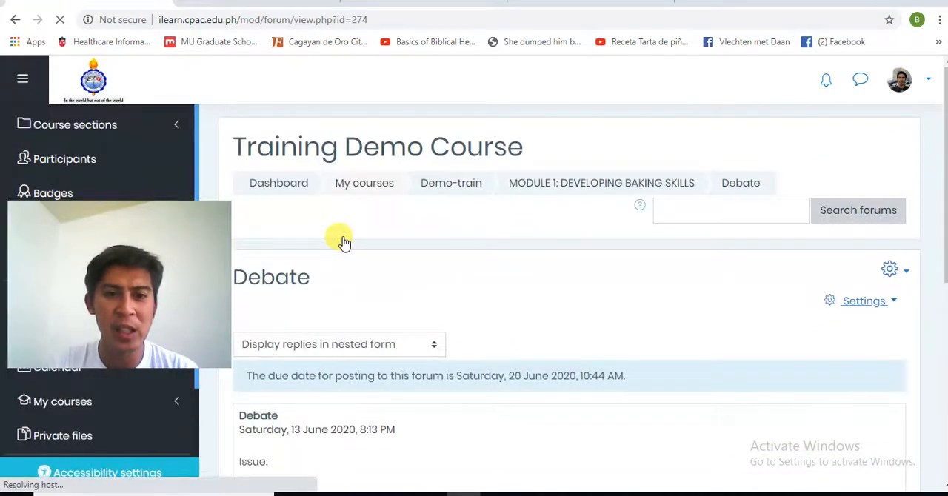
# Step: Examine the Debate forum page, including the due date notice for posting and the Issue, Positive and Negative headings in its post
pyautogui.scroll(-3, 342, 237)
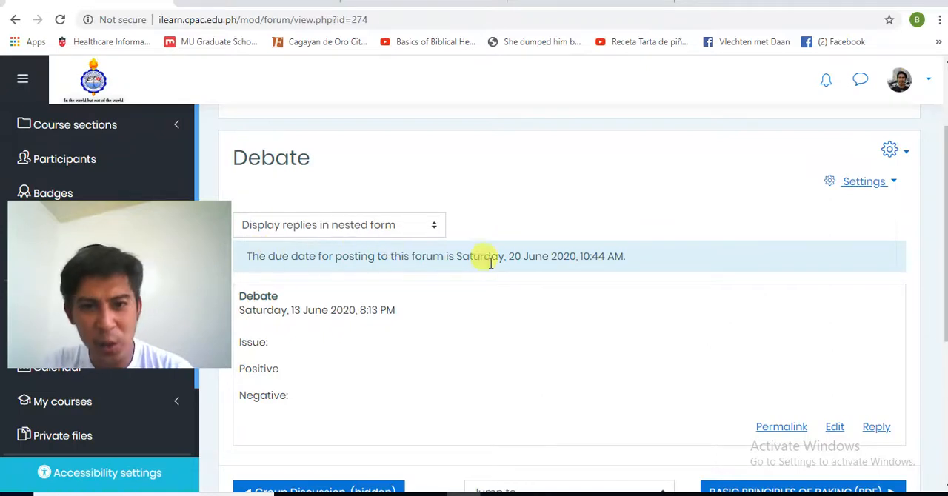
pyautogui.scroll(-2, 940, 244)
pyautogui.scroll(3, 569, 296)
pyautogui.scroll(-1, 569, 296)
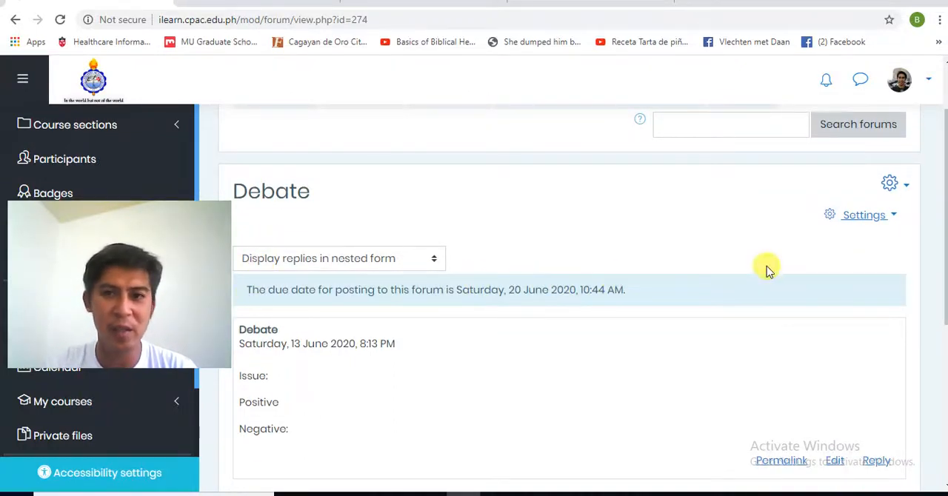
pyautogui.scroll(-1, 944, 274)
pyautogui.scroll(-2, 944, 296)
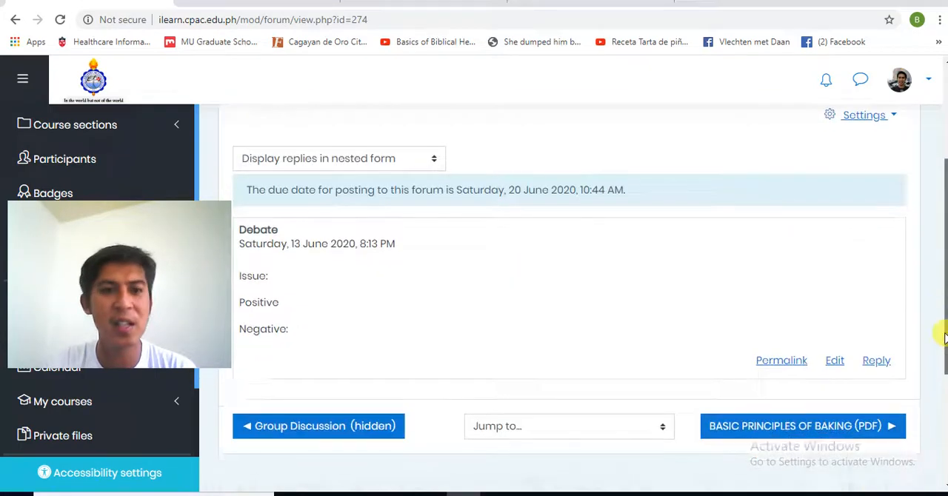
pyautogui.scroll(3, 942, 311)
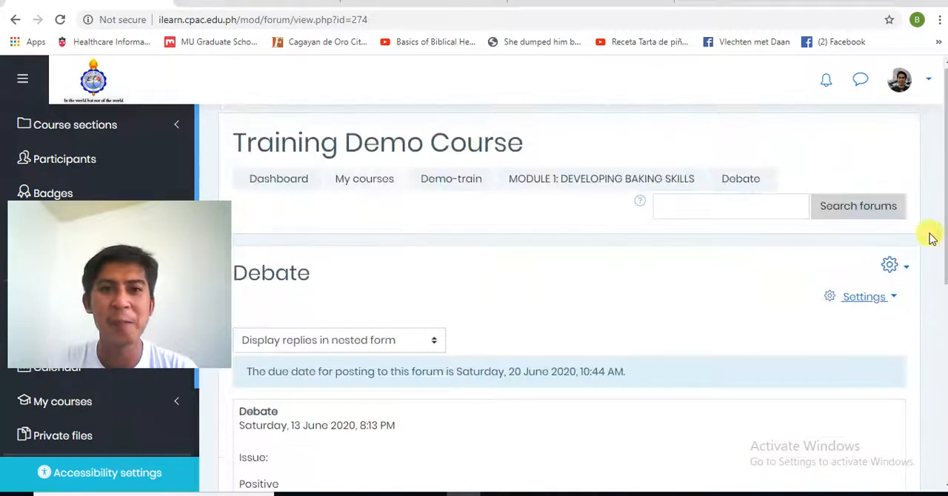
# Step: Return to the Module 1 section of the course page and review the student visibility of its activities and learning materials
pyautogui.click(569, 184)
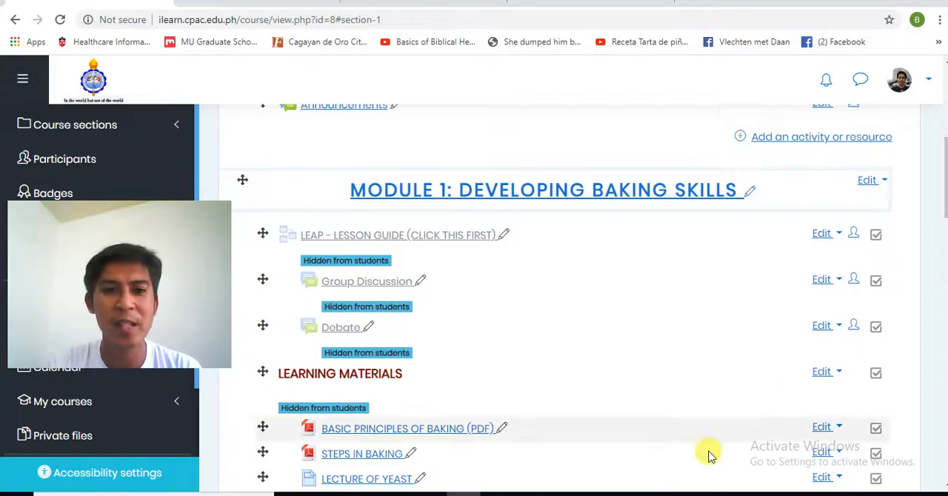
pyautogui.moveTo(946, 209); pyautogui.dragTo(946, 208)
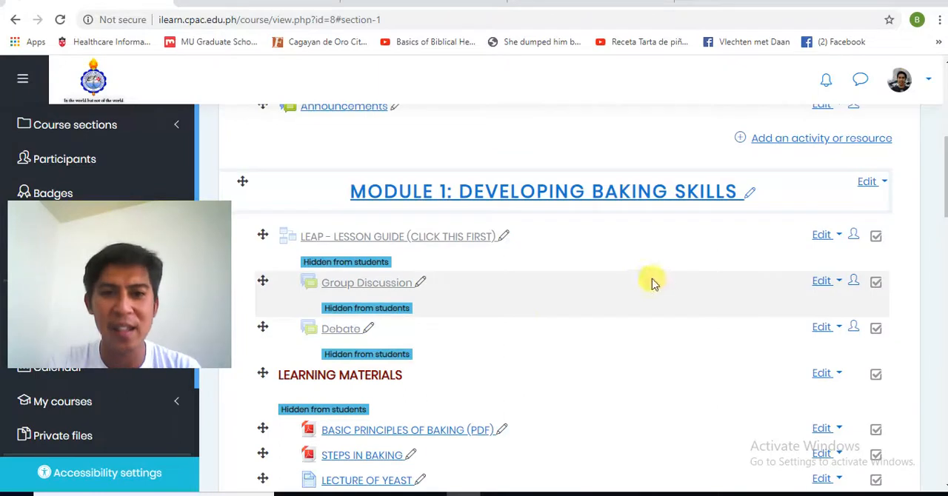
pyautogui.moveTo(944, 190); pyautogui.dragTo(945, 229)
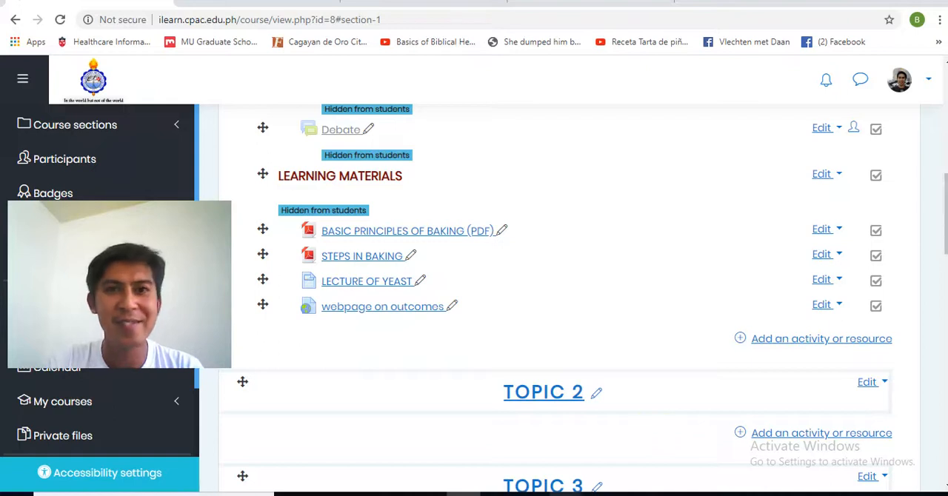
pyautogui.moveTo(566, 494)
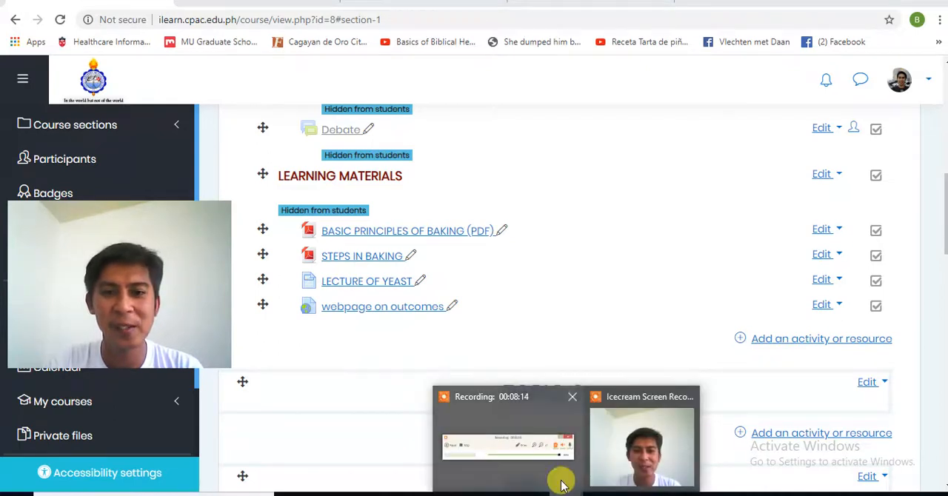